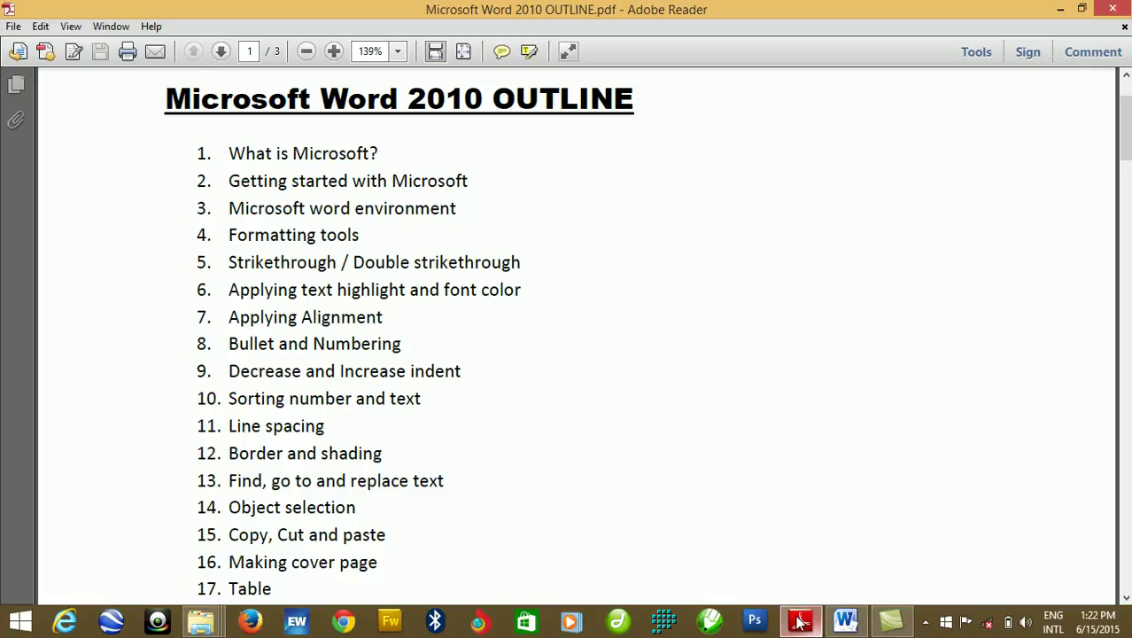
Step: Switch from the PDF outline to the blank Word document and enter the line WELCOME TO THE WORLD
scroll(799, 622, down, 3)
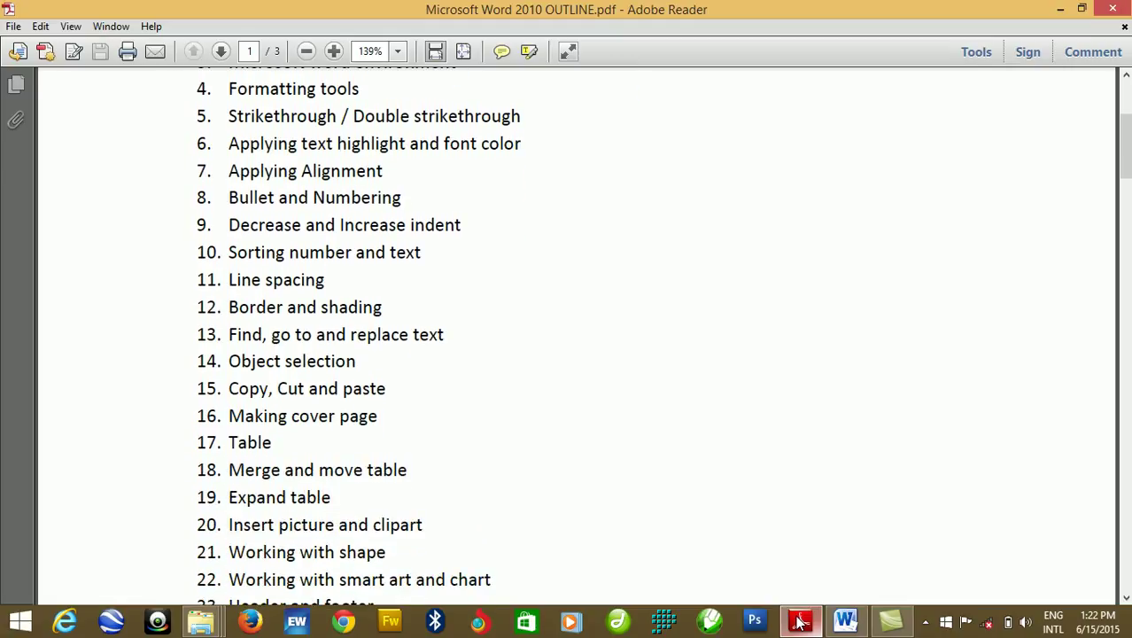
click(856, 626)
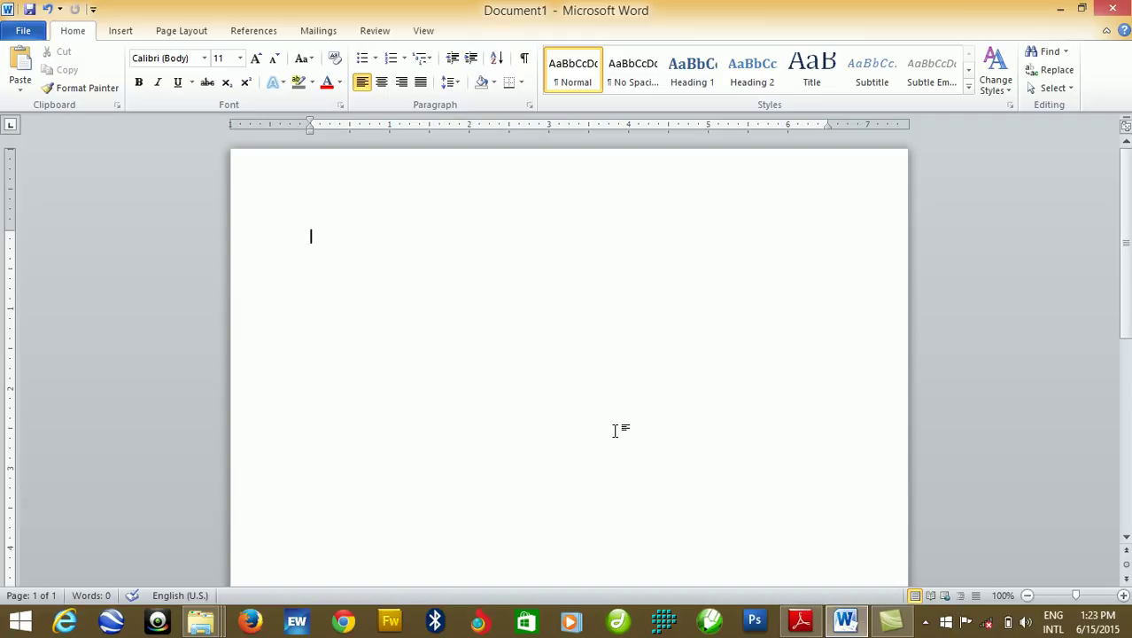
text(WELCOME TO THE WOORLD)
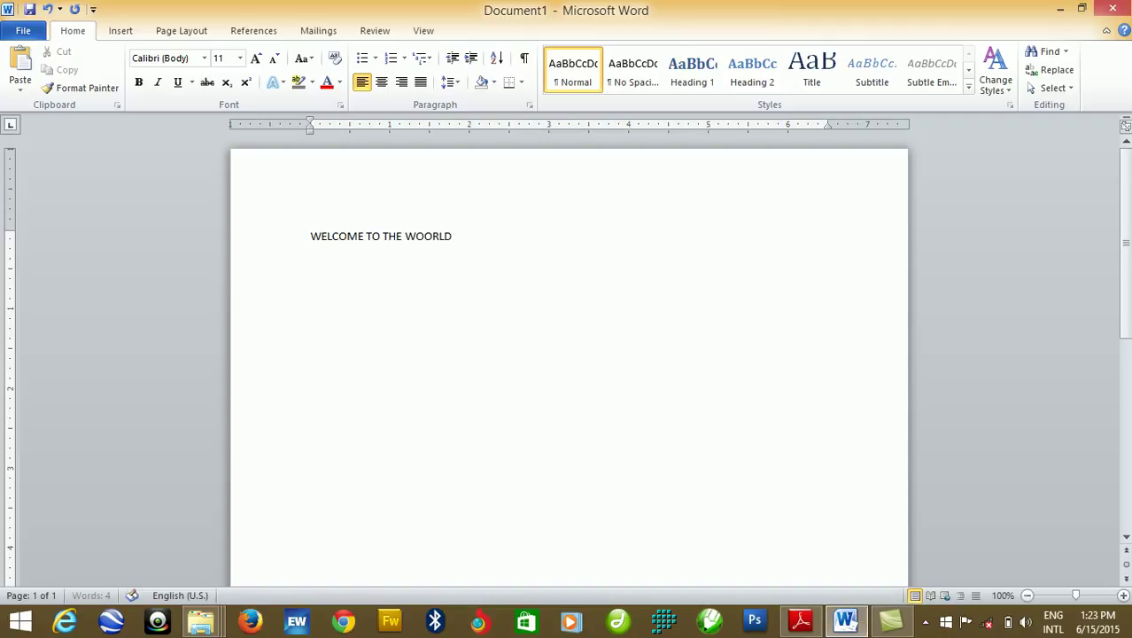
key(BackSpace)
key(BackSpace)
key(BackSpace)
key(BackSpace)
text(RLD)
Step: Try selecting the WELCOME TO THE WORLD line as a whole and backwards from its end, clearing the selection each time
key(ctrl+a)
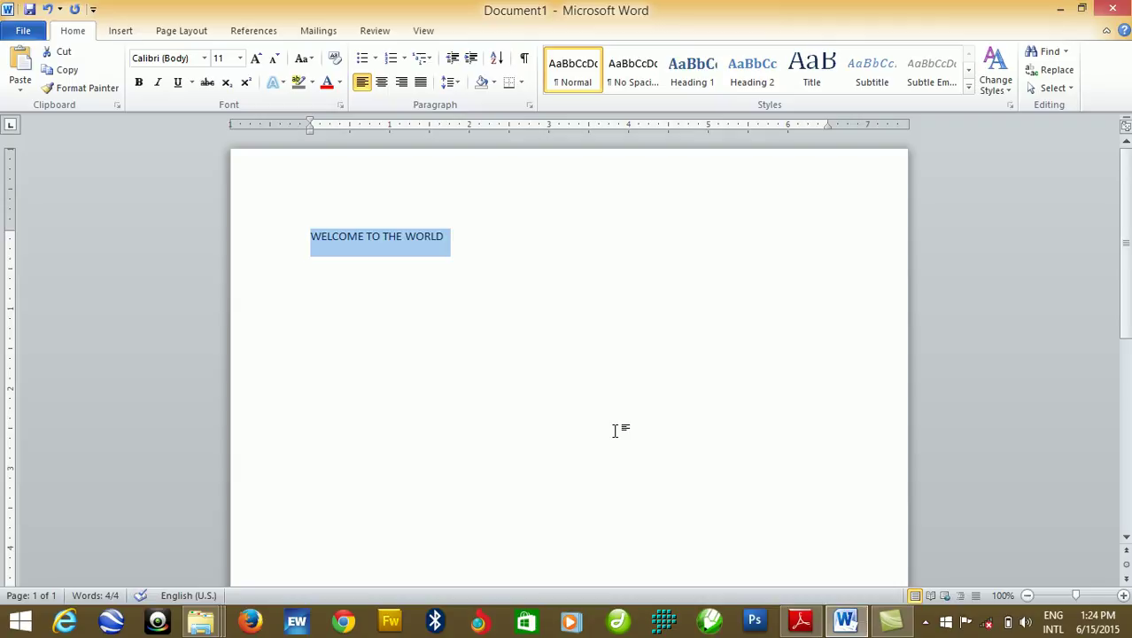
click(483, 266)
drag(455, 236, 314, 214)
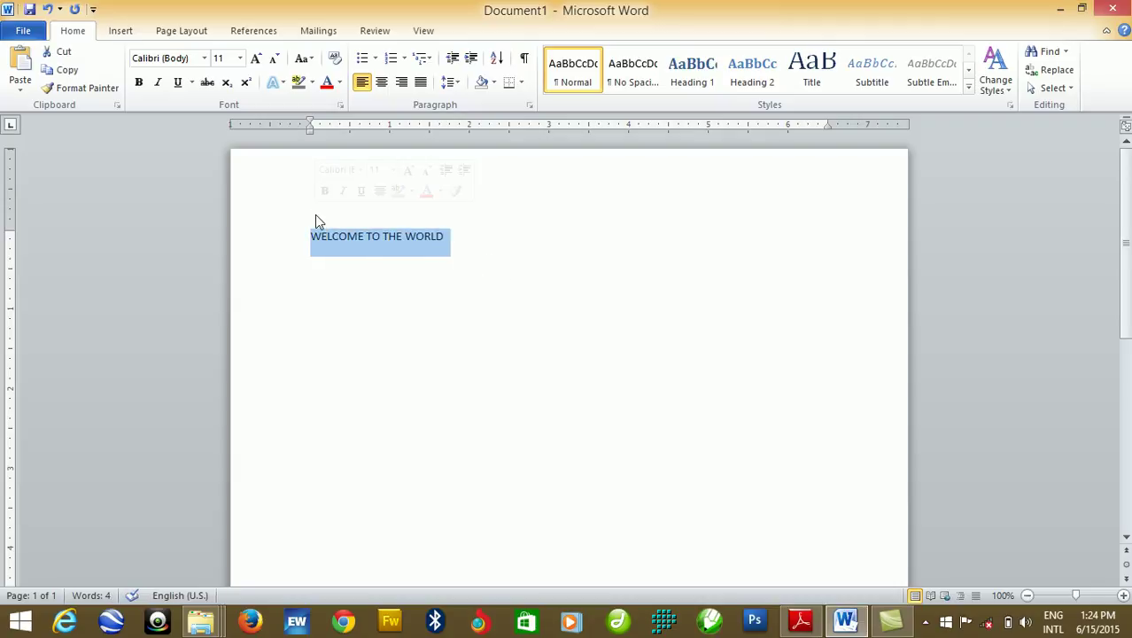
click(463, 240)
key(shift+Left)
key(shift+Left)
key(shift+Left)
key(shift+Left)
key(shift+Left)
key(shift+Left)
key(shift+Left)
key(shift+Left)
key(shift+Left)
key(shift+Left)
key(shift+Left)
key(shift+Left)
key(shift+Home)
key(Left)
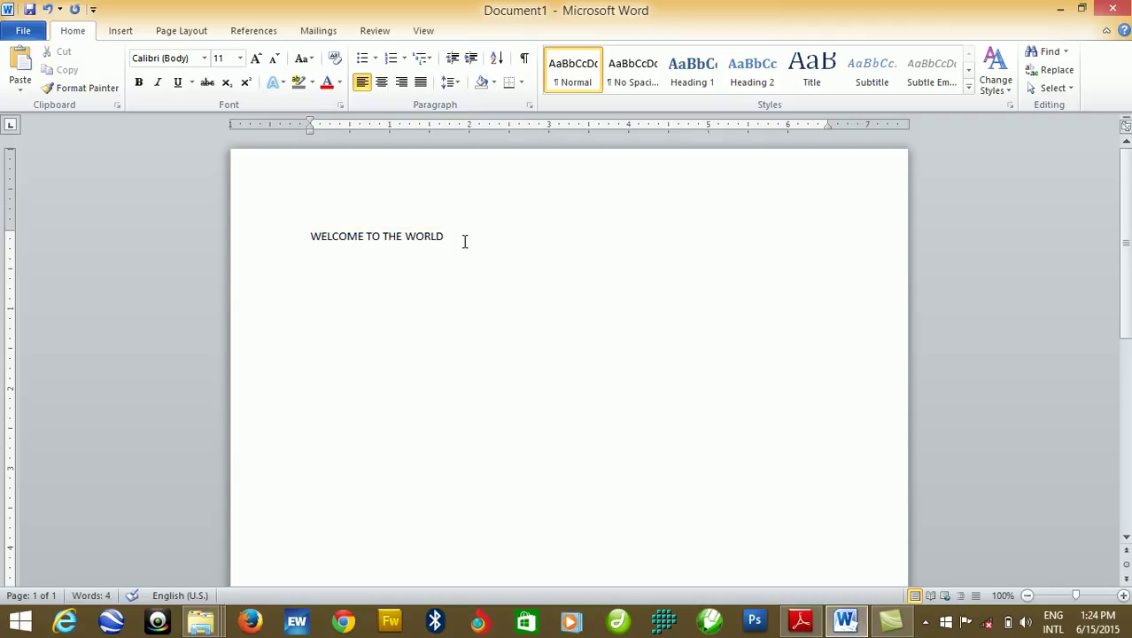
Step: Select the full WELCOME TO THE WORLD line from its beginning and copy it
key(shift+Right)
key(shift+Right)
key(shift+Right)
key(shift+Right)
key(shift+Right)
key(shift+Right)
key(shift+Right)
key(shift+Right)
key(shift+Right)
key(shift+Right)
key(shift+Right)
key(shift+Right)
key(shift+Right)
key(shift+Right)
key(shift+Right)
key(shift+Right)
key(shift+Right)
key(shift+Right)
key(shift+Right)
key(shift+Right)
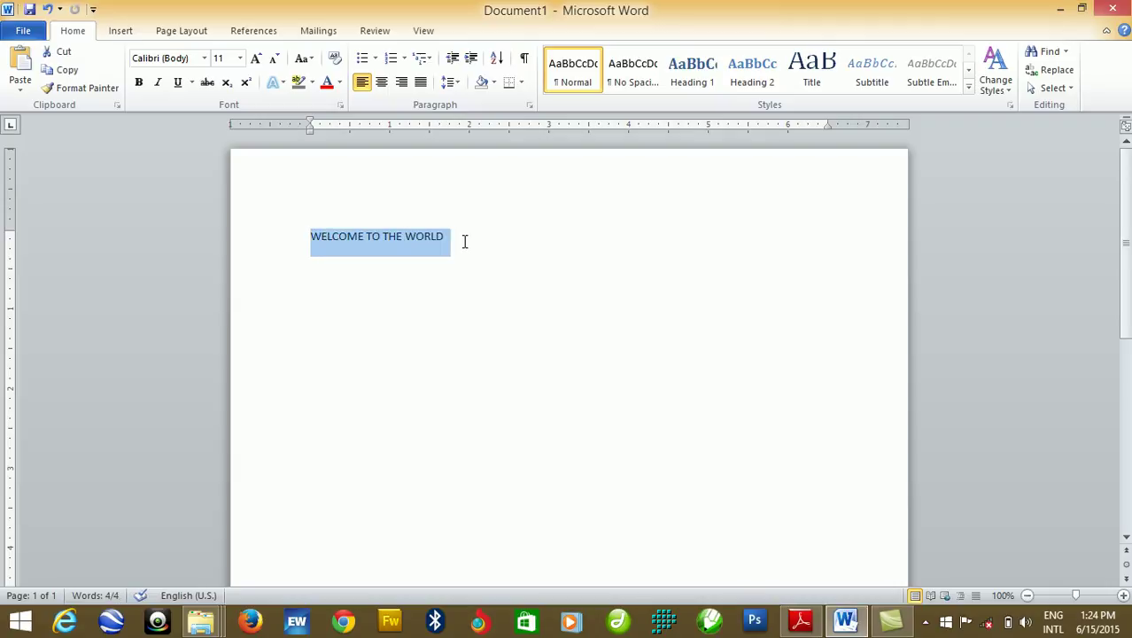
right_click(411, 237)
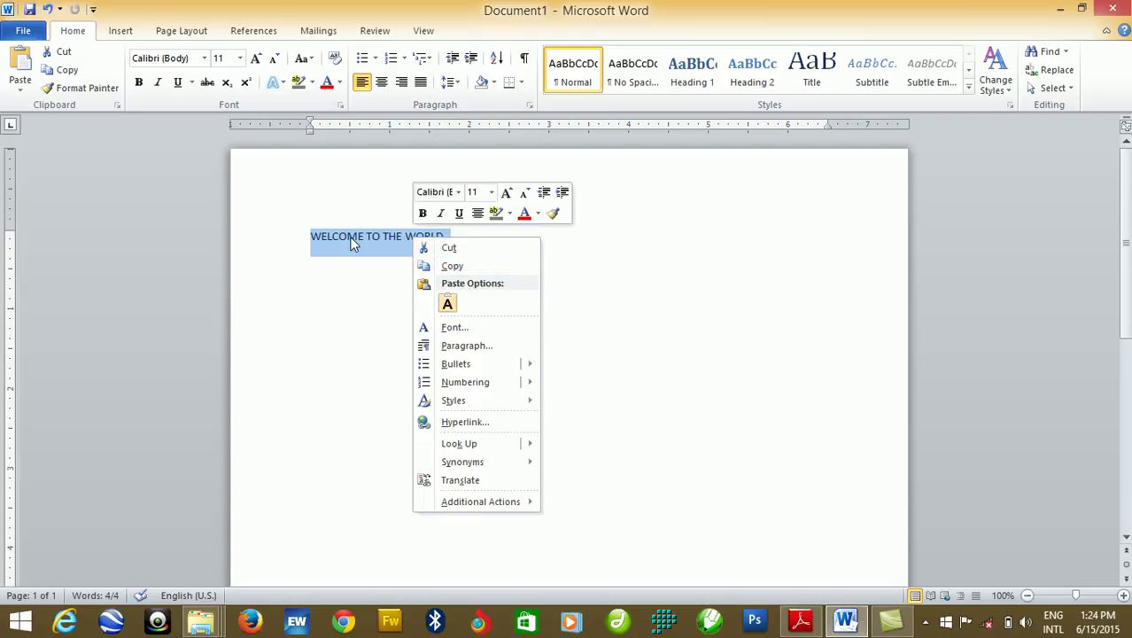
key(Escape)
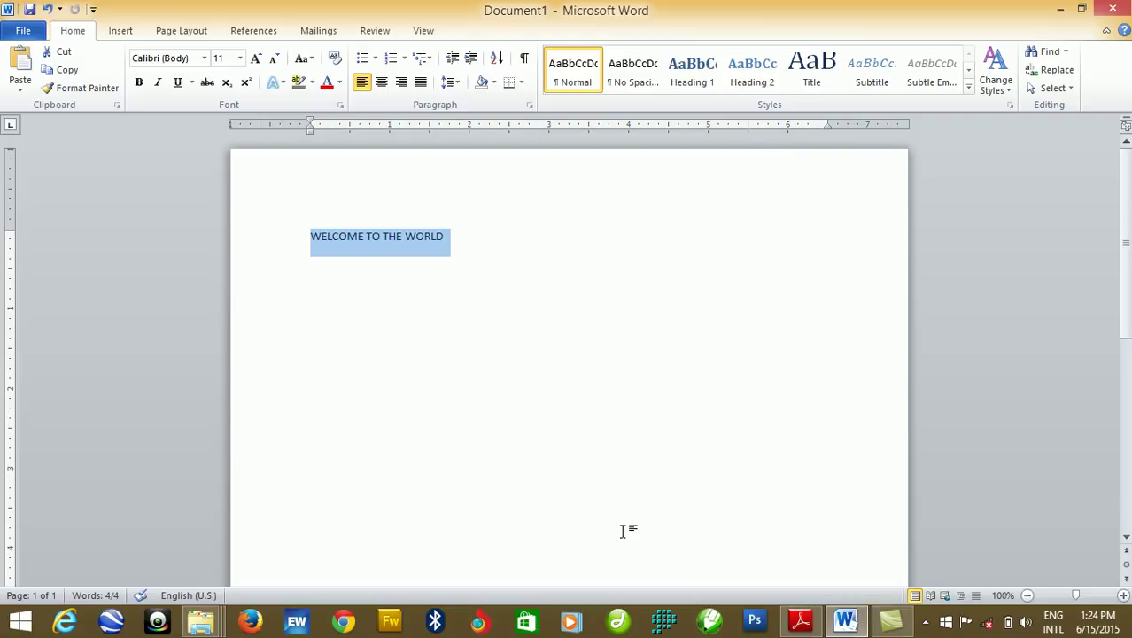
key(ctrl+c)
Step: Paste a second copy of the phrase at the line's end with Keep Source Formatting and remove the trailing paragraph break
click(489, 236)
right_click(488, 237)
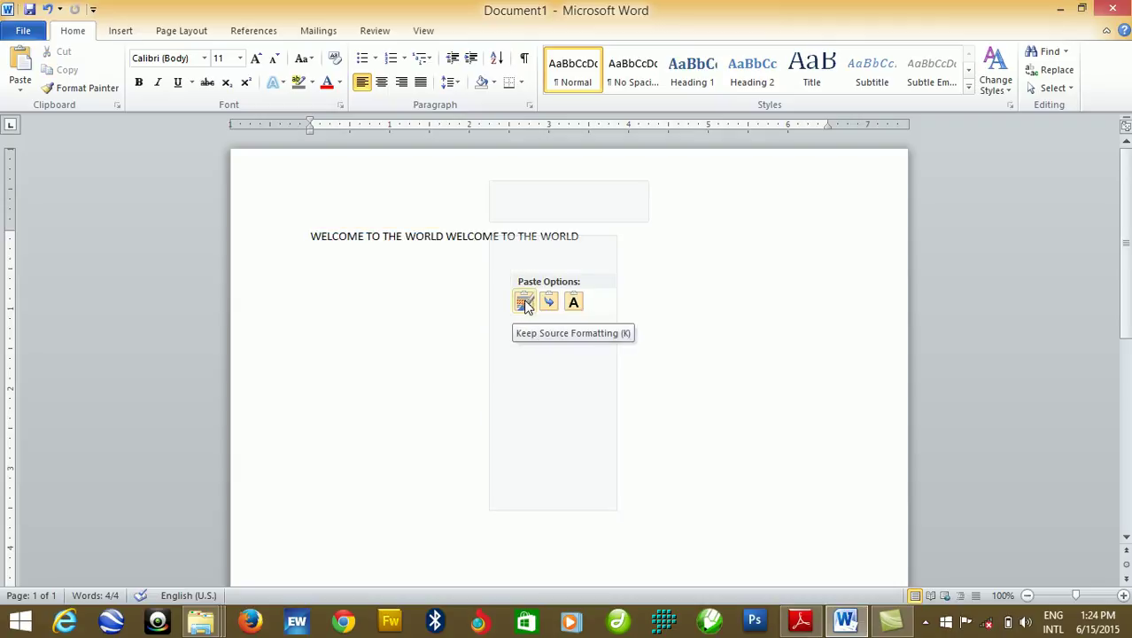
click(524, 303)
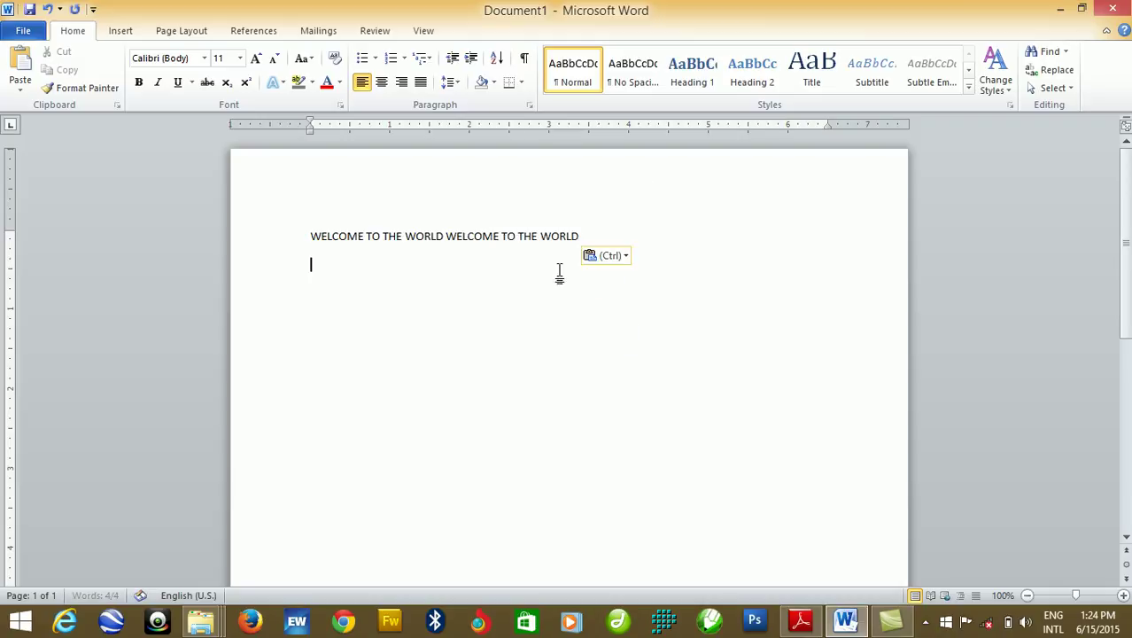
key(BackSpace)
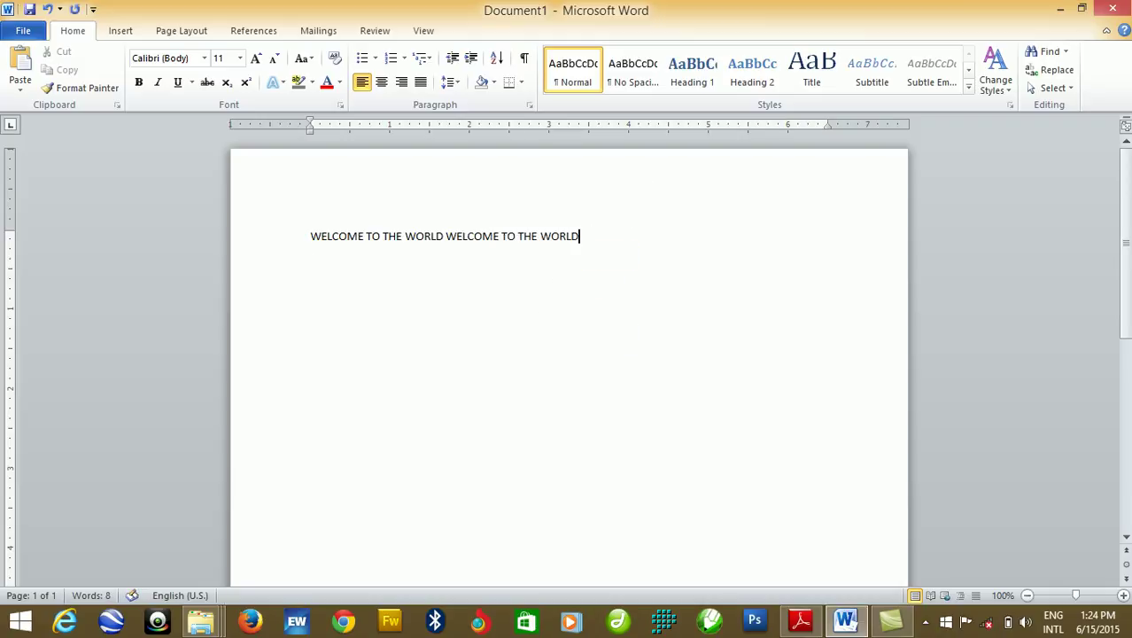
Step: Append a third copy of the phrase with Merge Formatting and remove the paragraph break after it
right_click(599, 242)
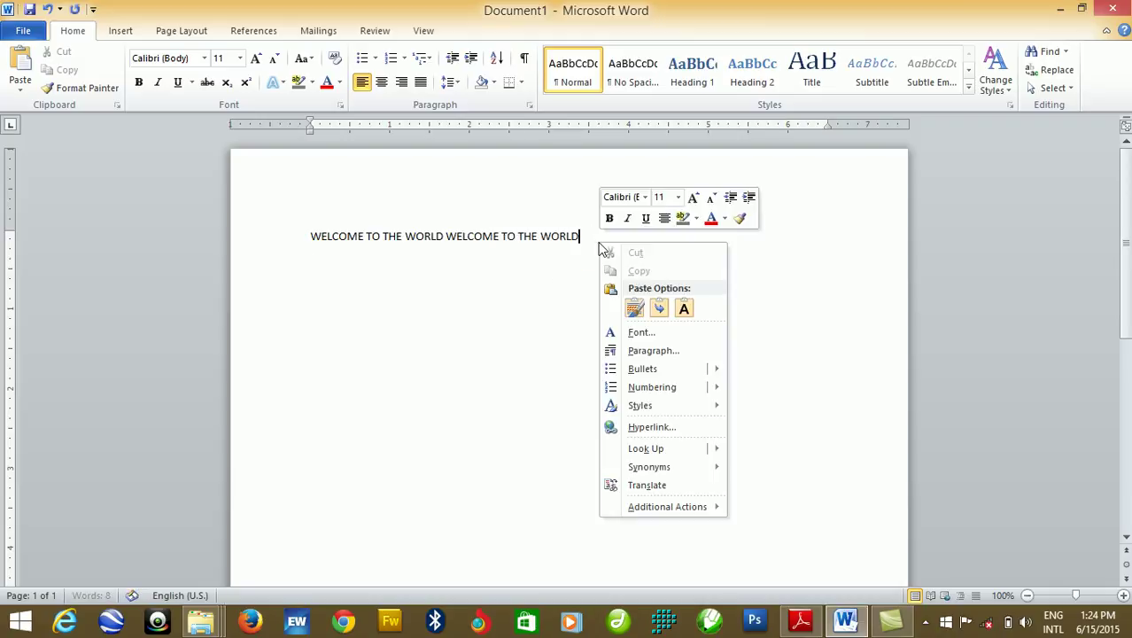
click(664, 307)
key(BackSpace)
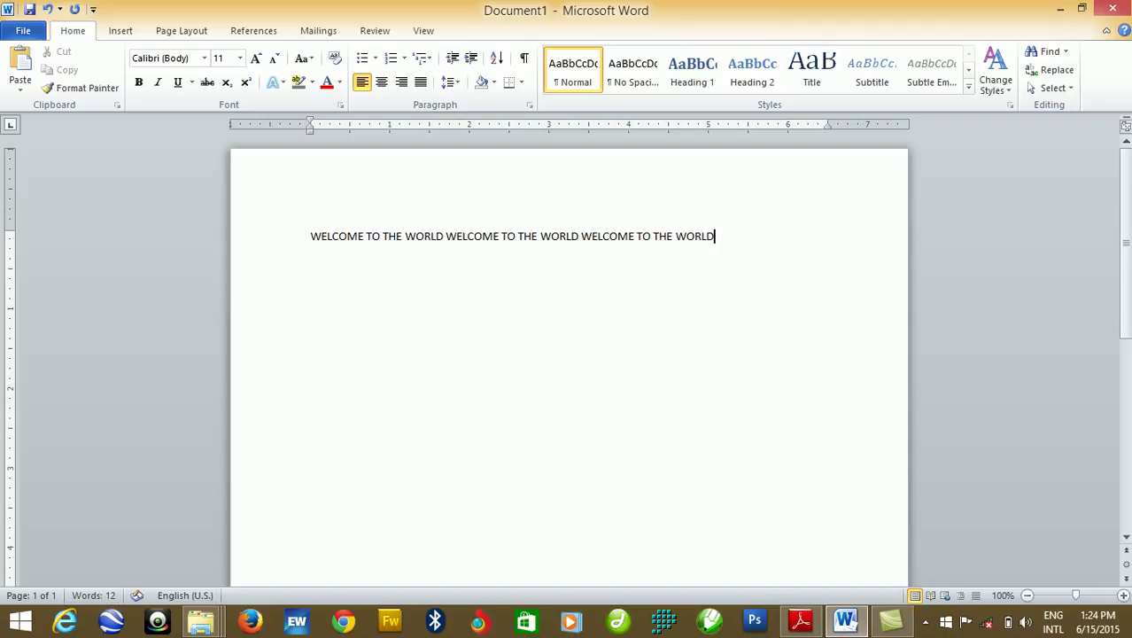
Step: Paste a fourth copy of the phrase at the end of the text and delete the extra copy on the line beneath
click(22, 75)
key(BackSpace)
key(BackSpace)
key(BackSpace)
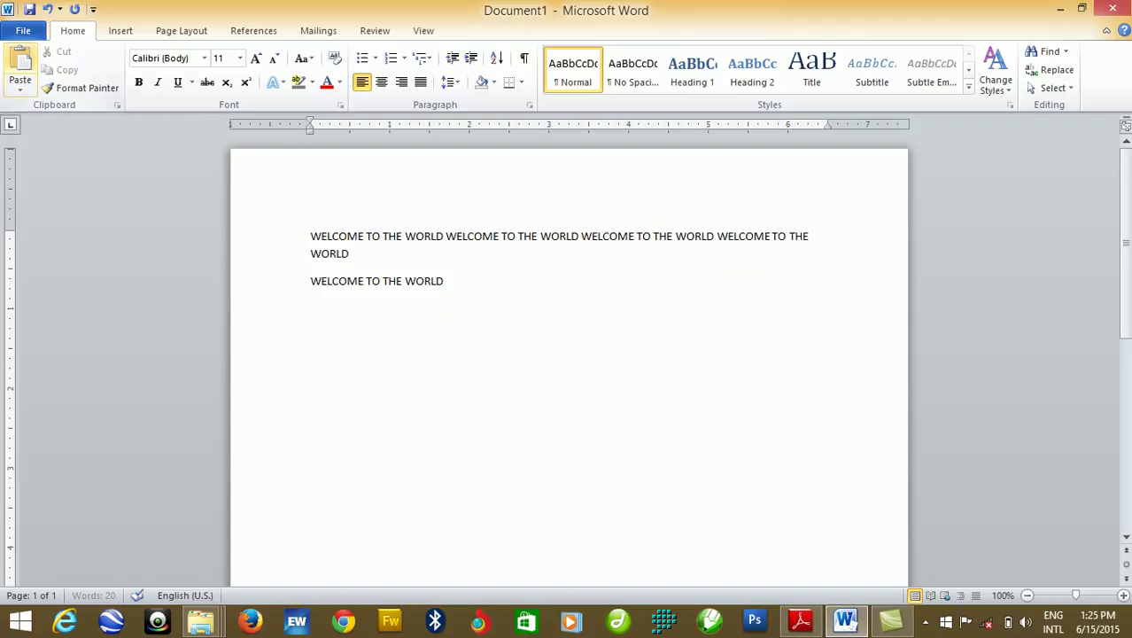
key(shift+Up)
key(shift+Up)
key(shift+Down)
key(shift+Down)
key(shift+Up)
key(BackSpace)
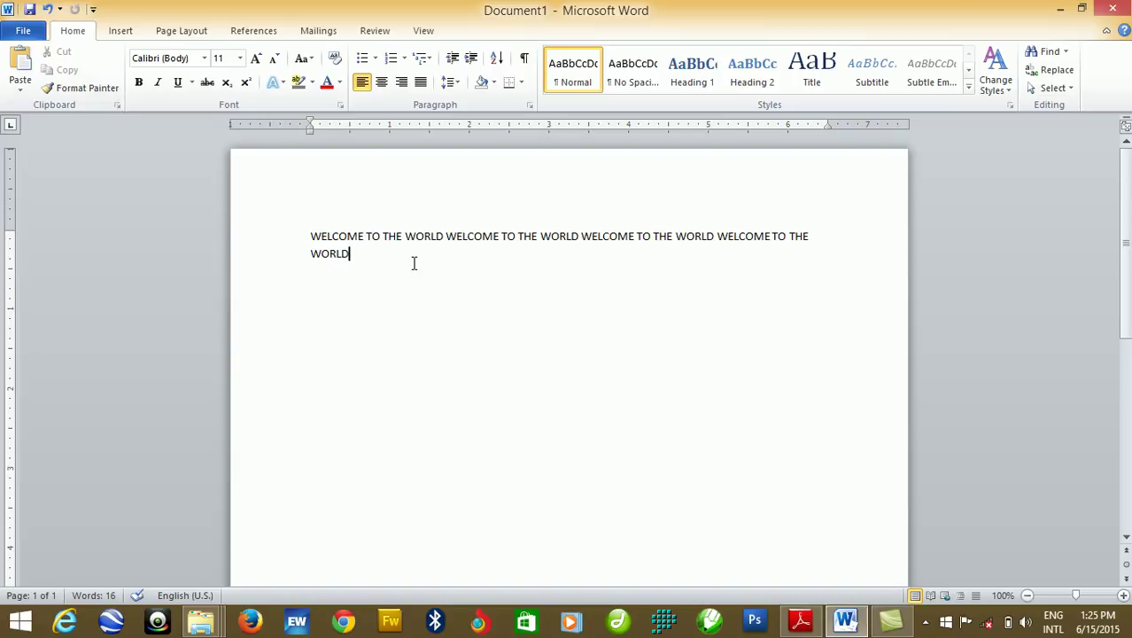
Step: Append a fifth and a sixth copy of the phrase to the paragraph and paste eight more copies on separate lines below
key(ctrl+v)
key(BackSpace)
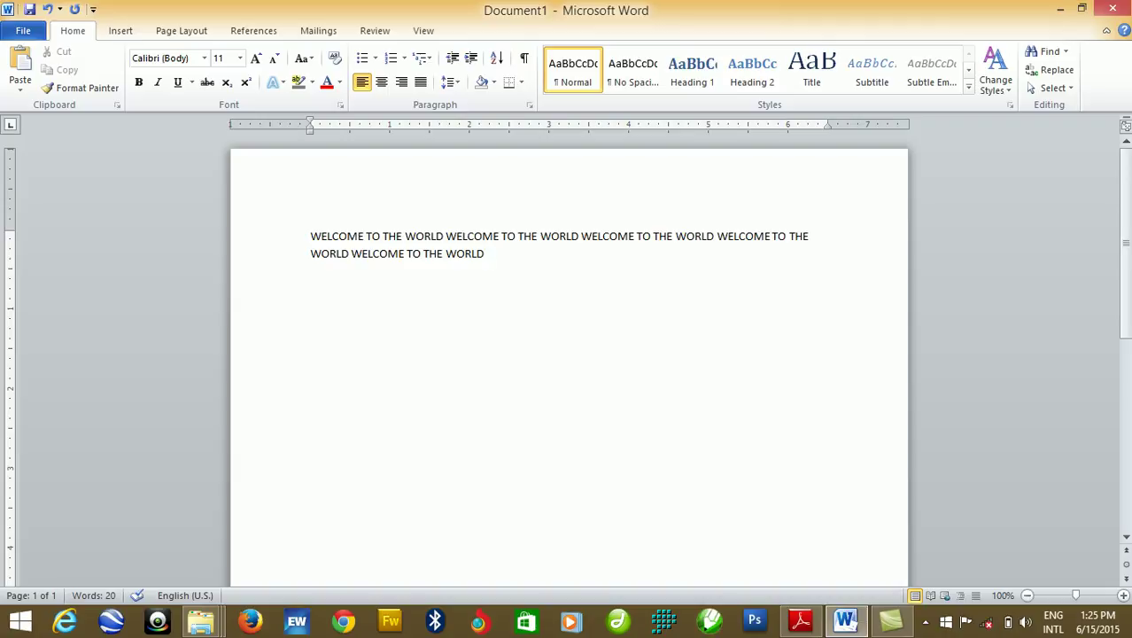
key(ctrl+v)
key(ctrl+v)
key(ctrl+v)
key(ctrl+v)
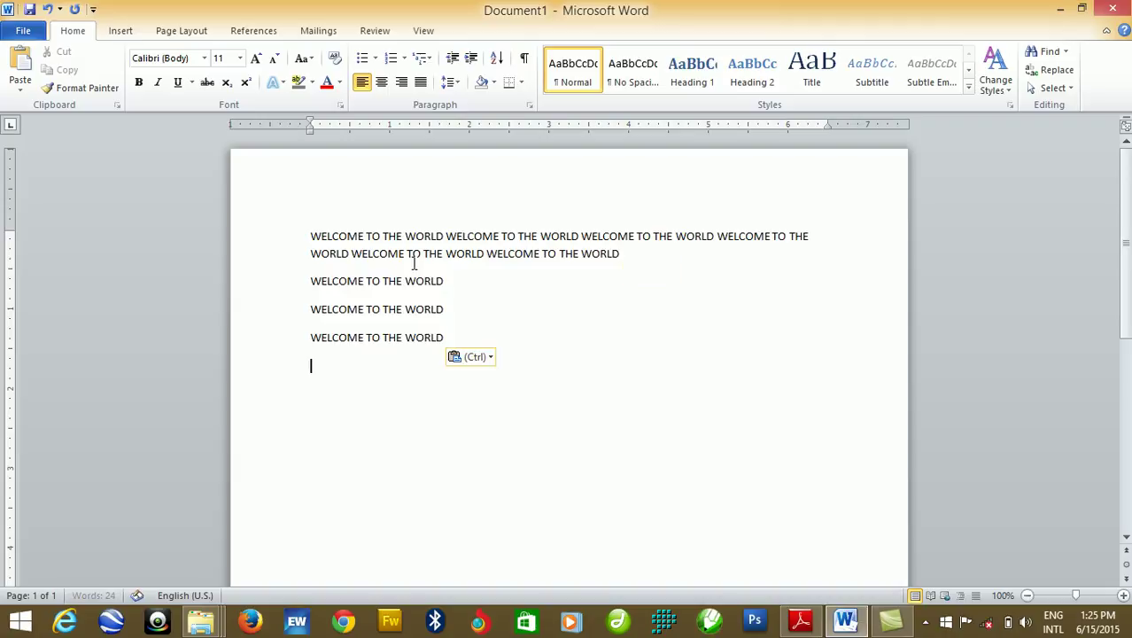
key(ctrl+v)
key(ctrl+v)
key(ctrl+v)
key(ctrl+v)
key(ctrl+v)
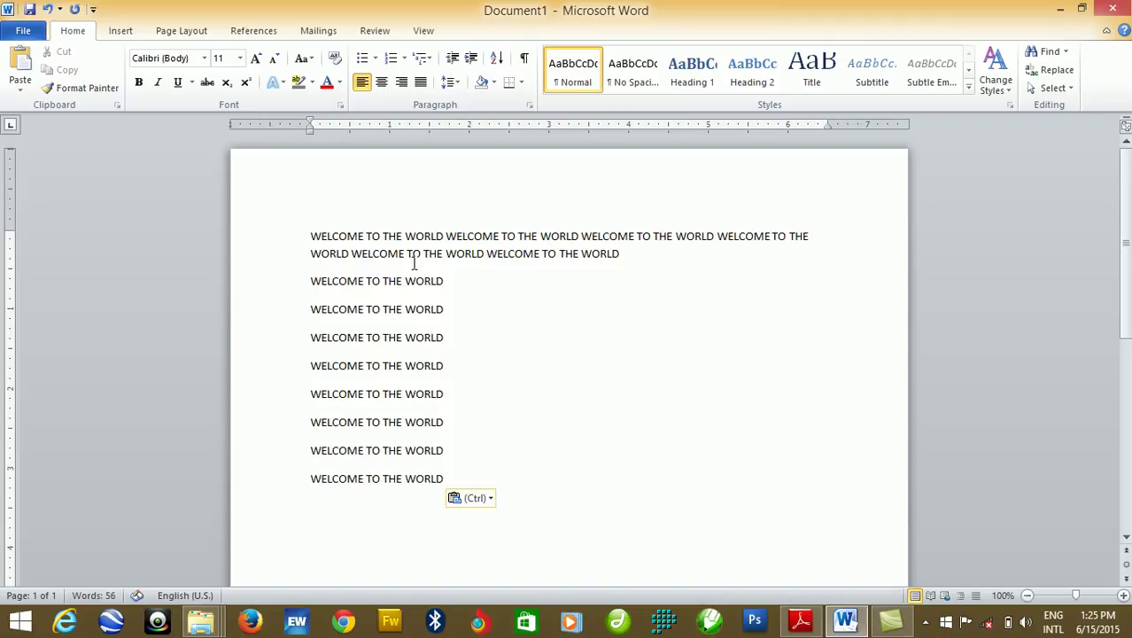
Step: Delete the eight separate WELCOME TO THE WORLD lines below the first paragraph
key(shift+Up)
key(shift+Up)
key(shift+Up)
key(shift+Up)
key(shift+Up)
key(shift+Up)
key(shift+Up)
key(shift+Up)
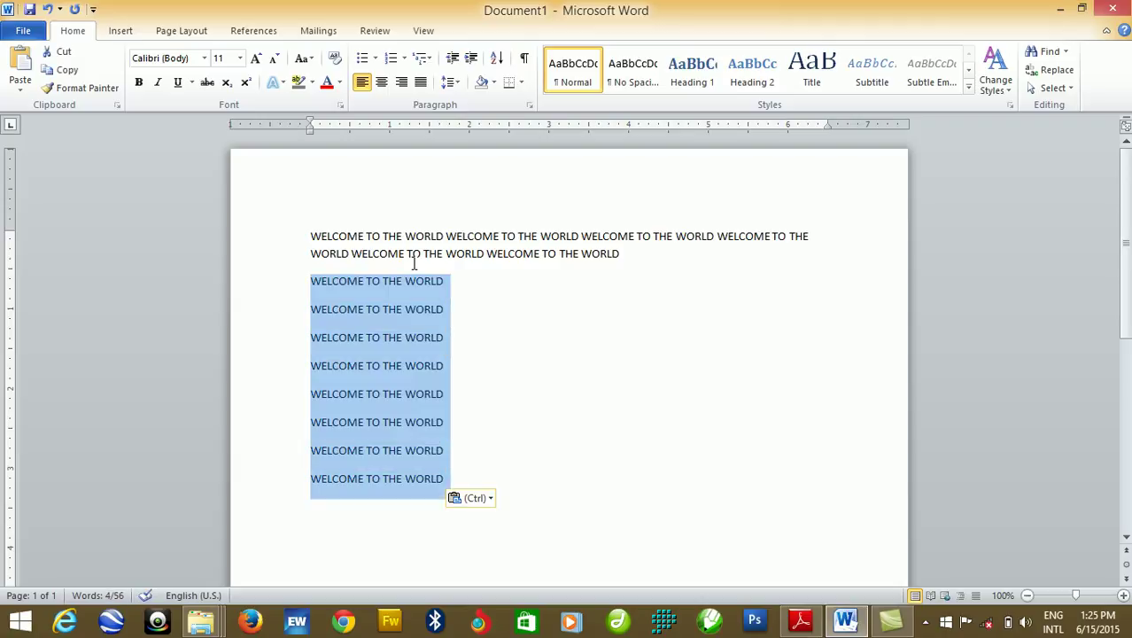
key(BackSpace)
key(BackSpace)
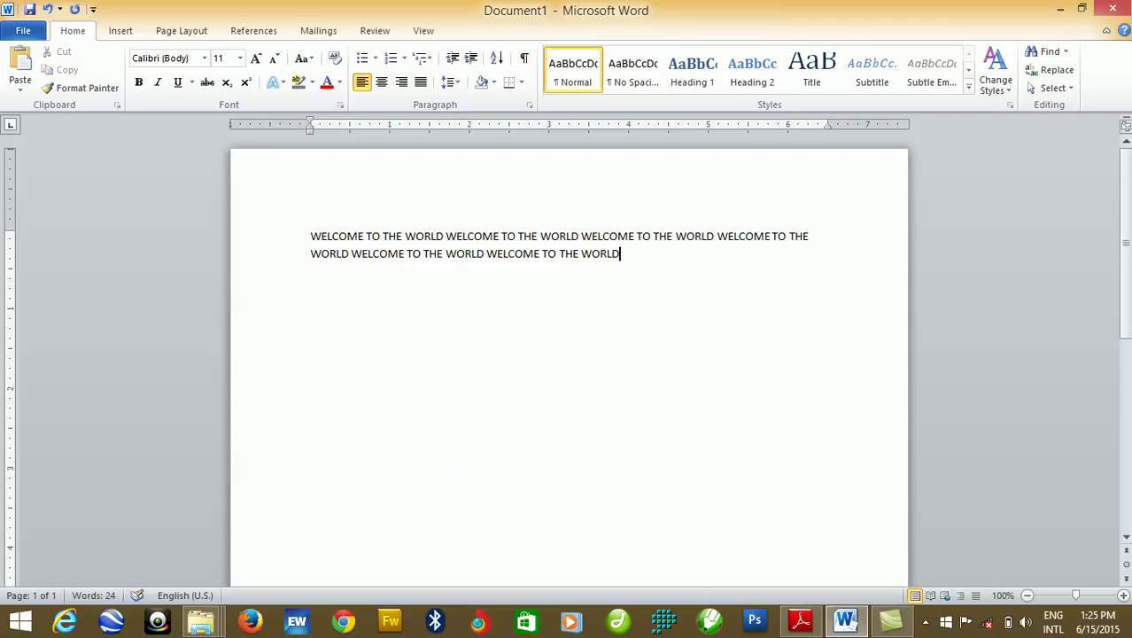
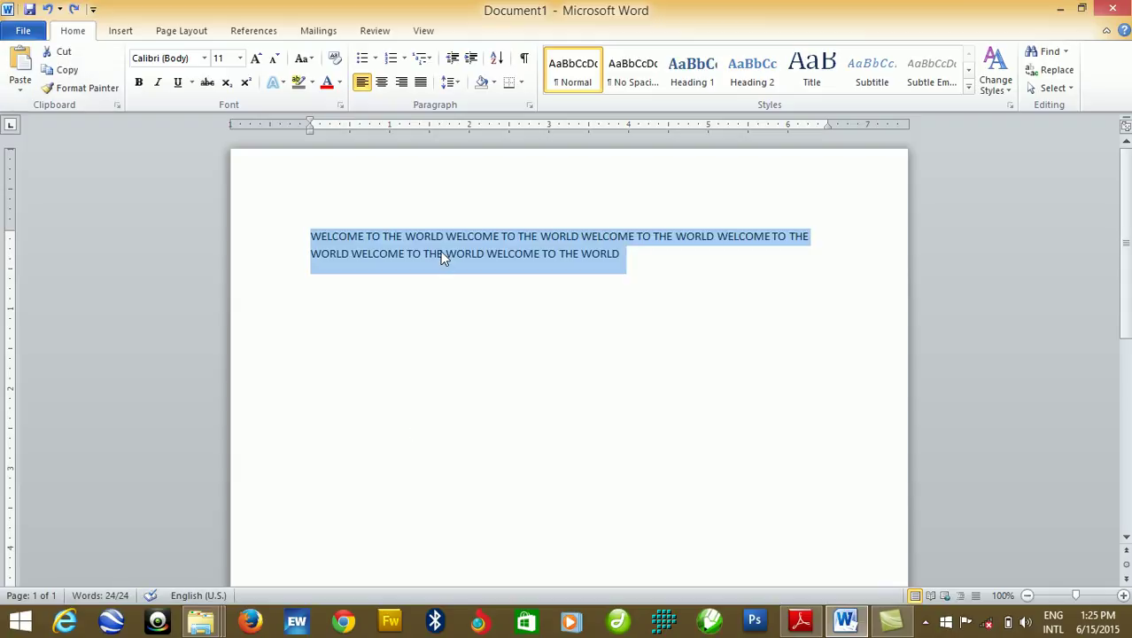
right_click(444, 257)
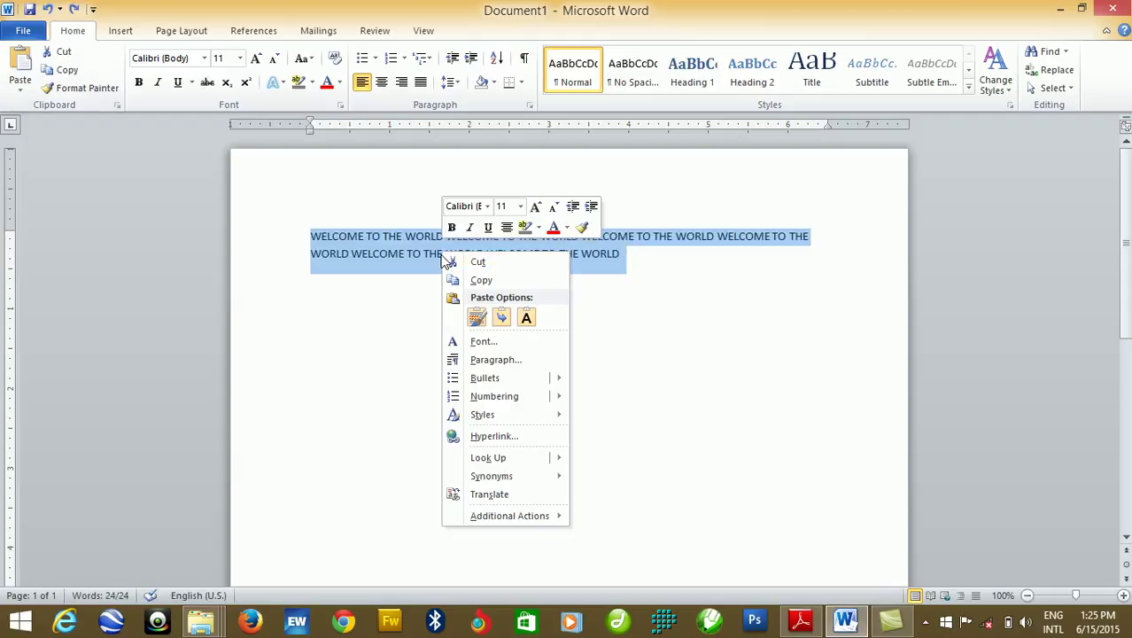
click(389, 237)
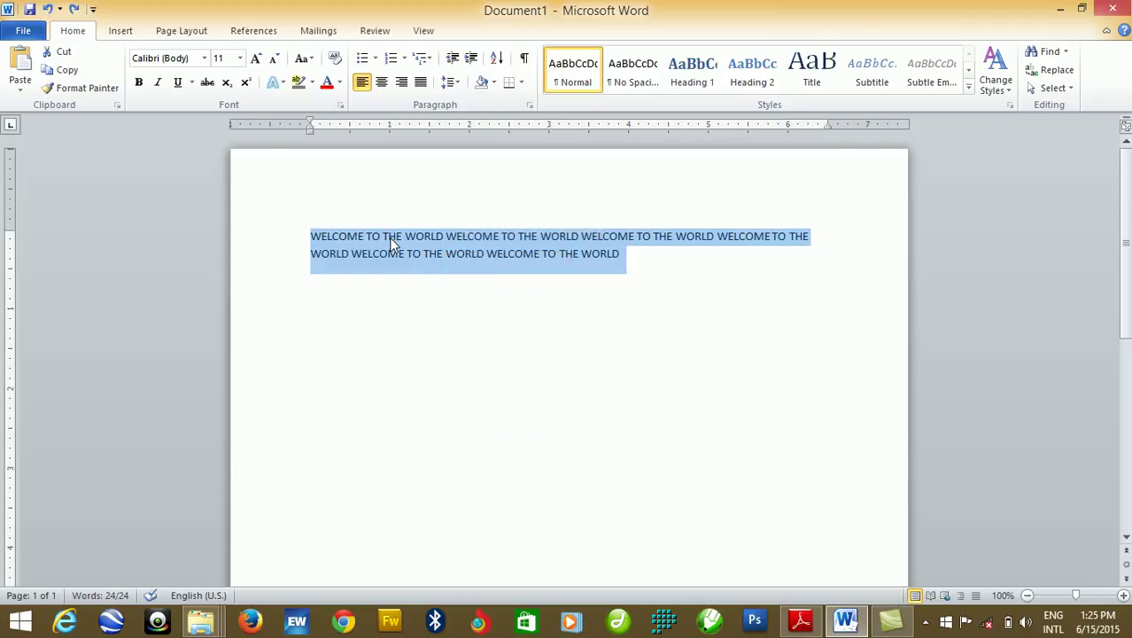
click(695, 379)
key(Tab)
text(X)
key(BackSpace)
key(BackSpace)
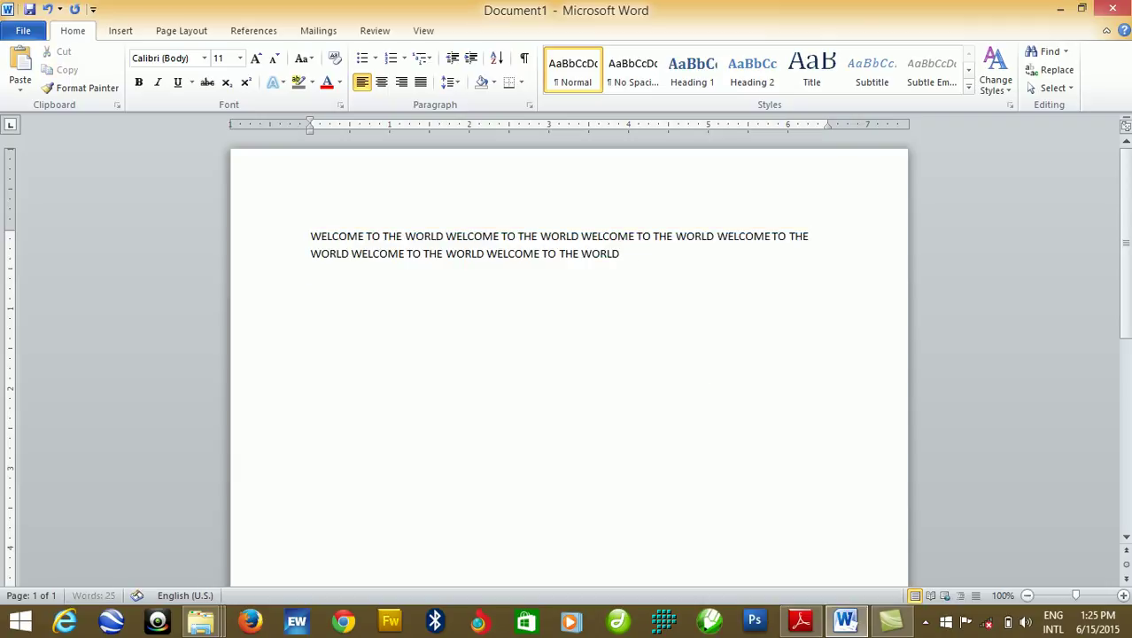
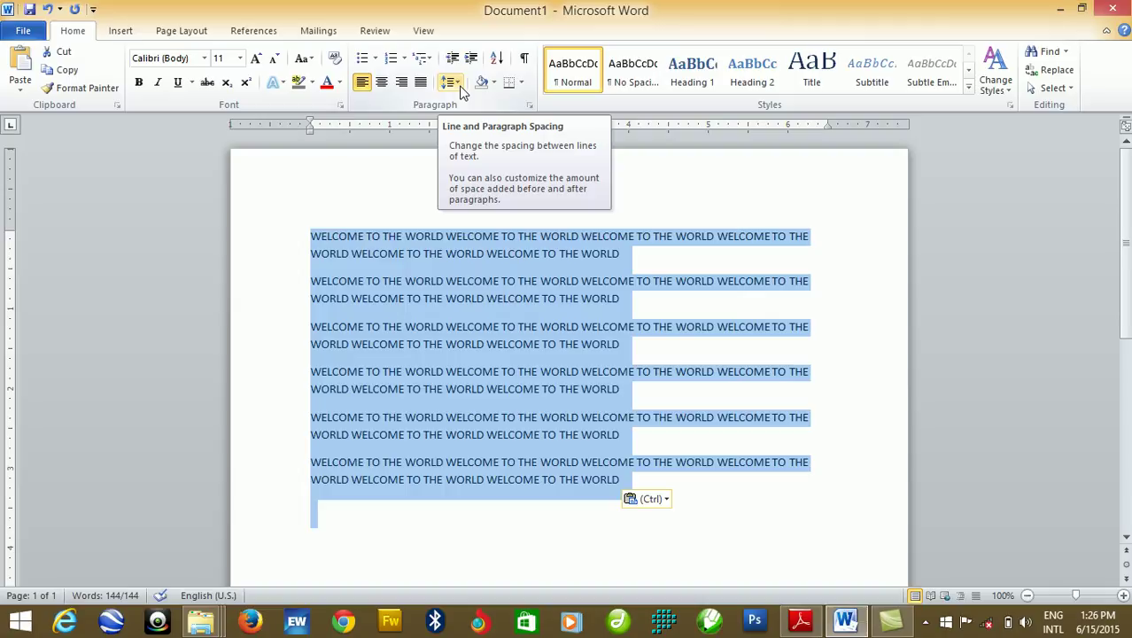
Step: Add space before and remove space after all the selected WELCOME TO THE WORLD paragraphs
click(461, 89)
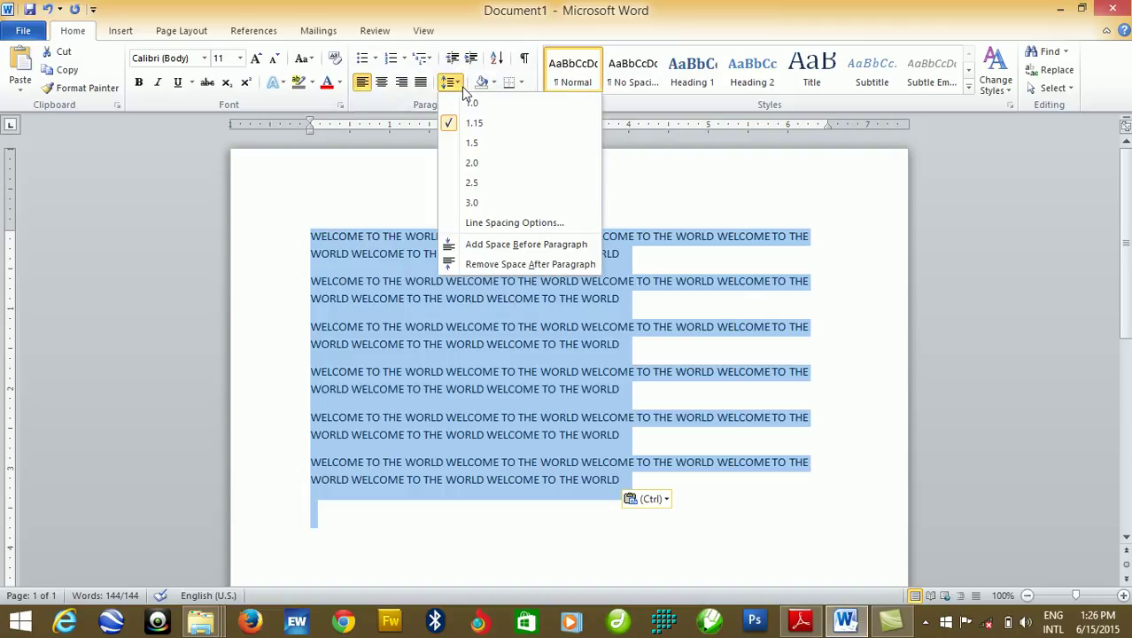
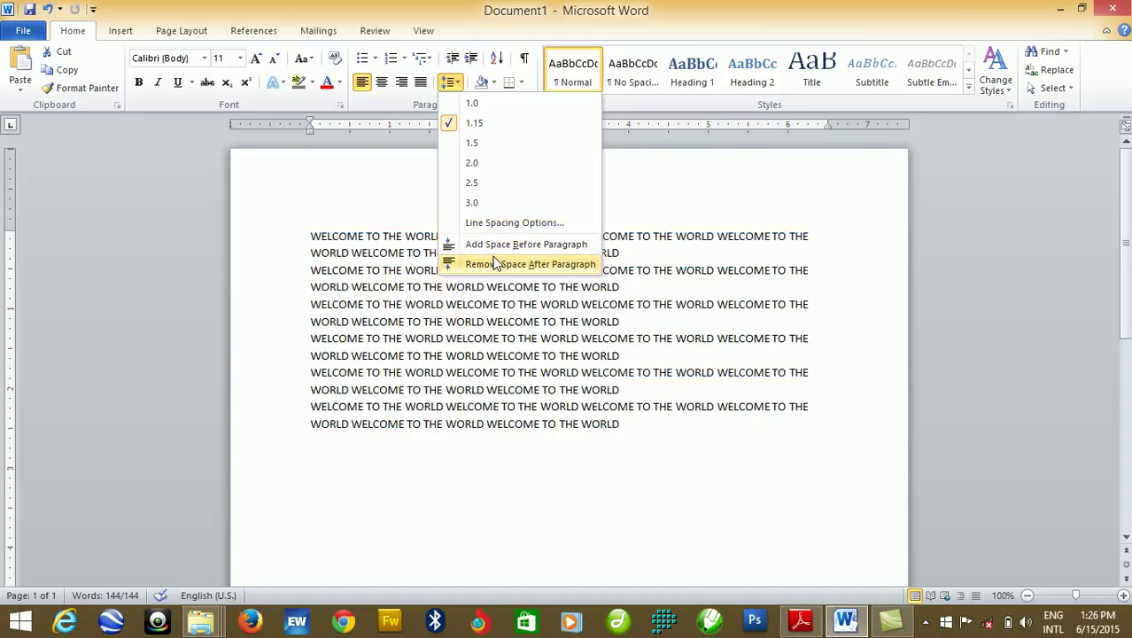
click(493, 245)
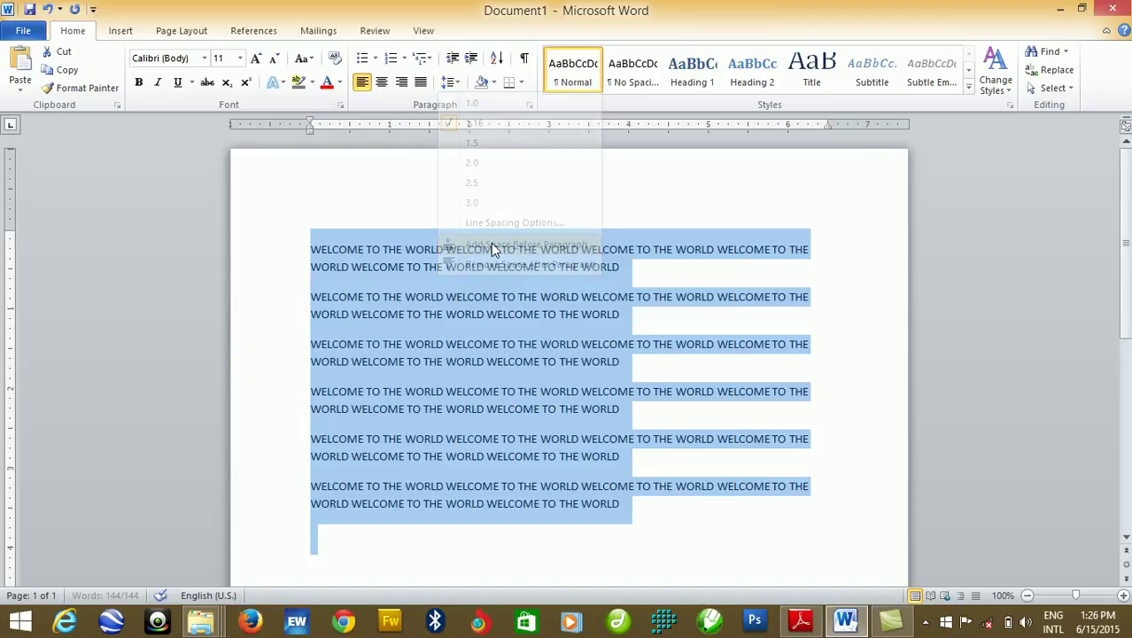
click(454, 86)
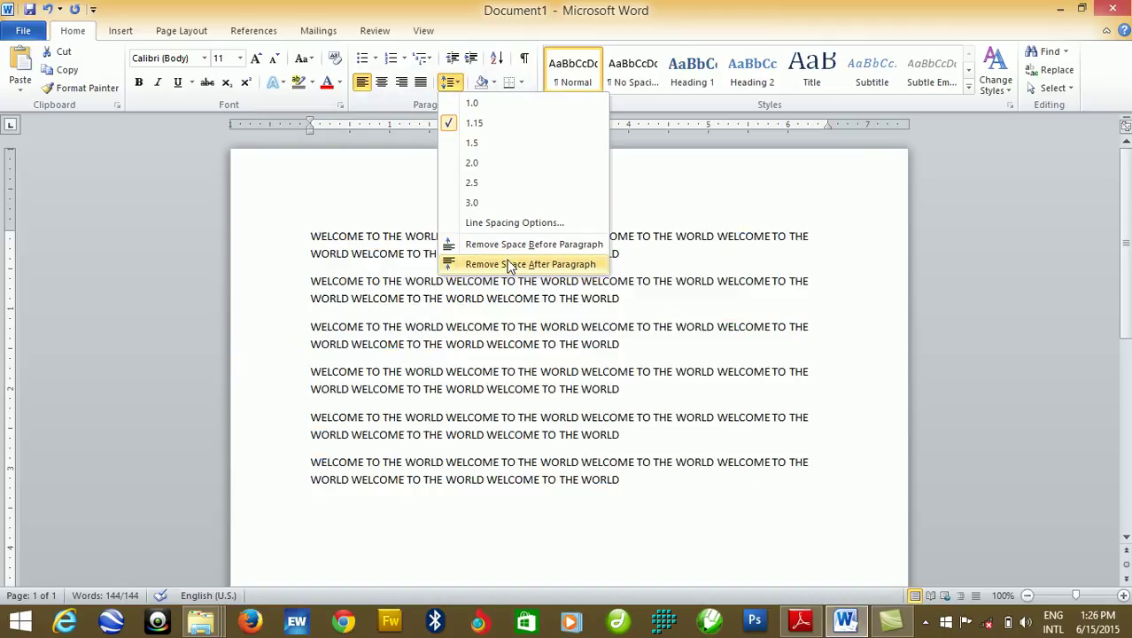
click(520, 264)
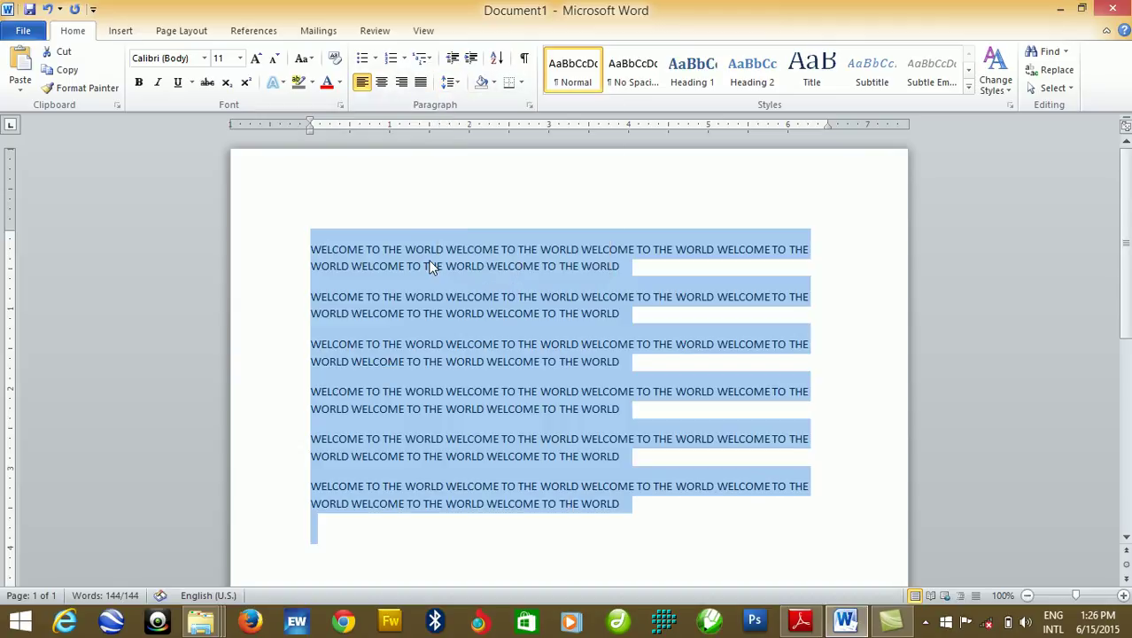
Step: Set the line spacing of the selected paragraphs to Multiple at 7.5 in the paragraph settings
click(452, 84)
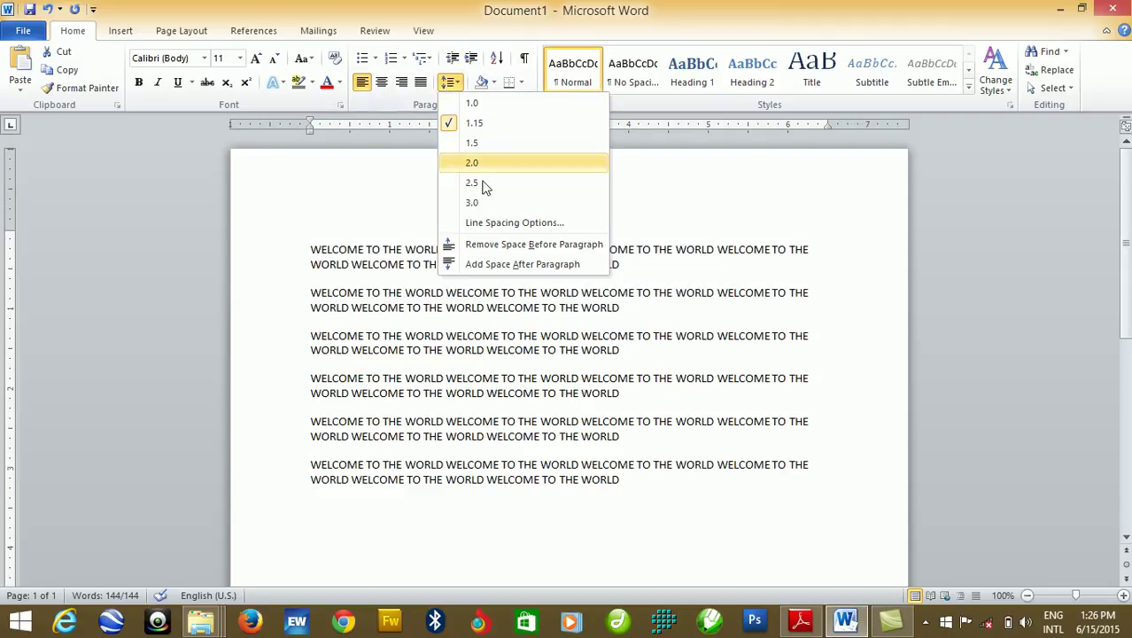
click(510, 227)
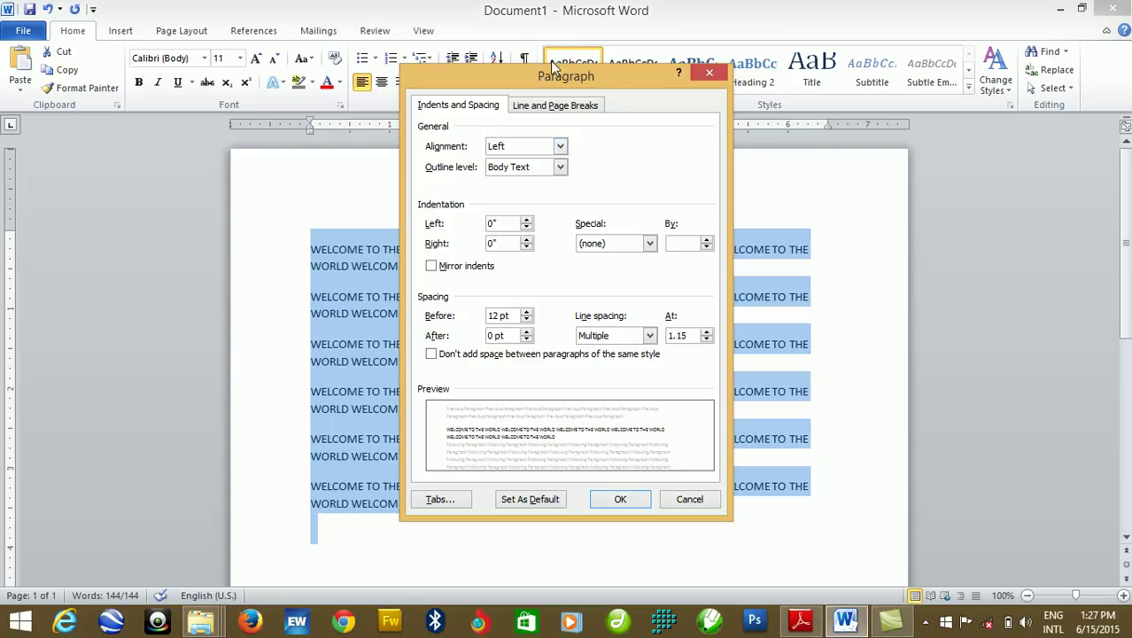
drag(546, 73, 723, 71)
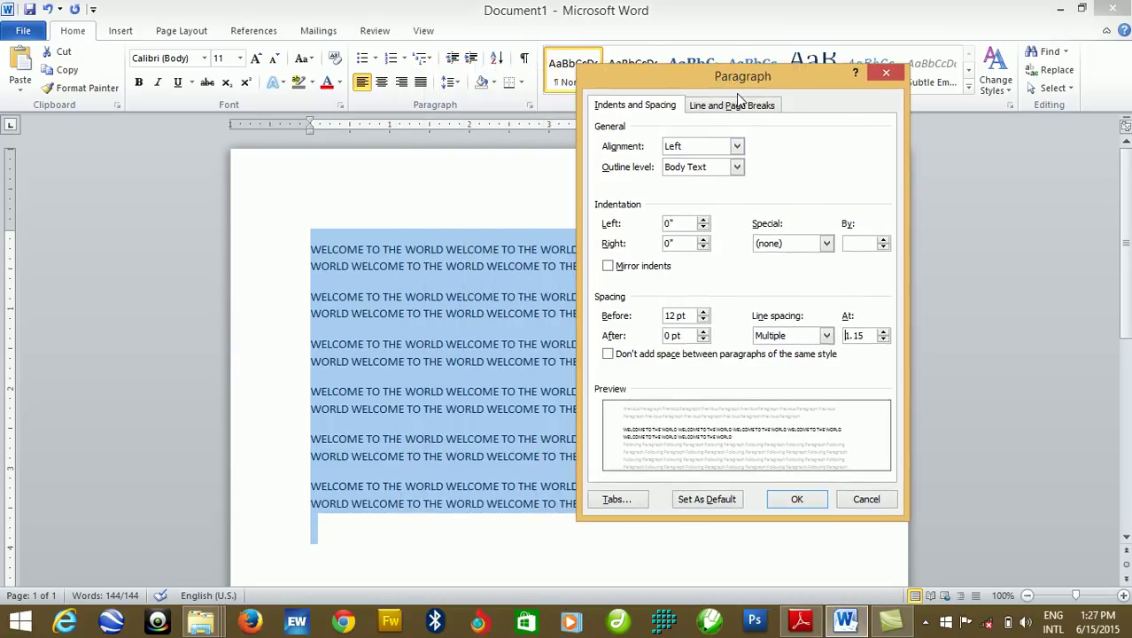
click(733, 104)
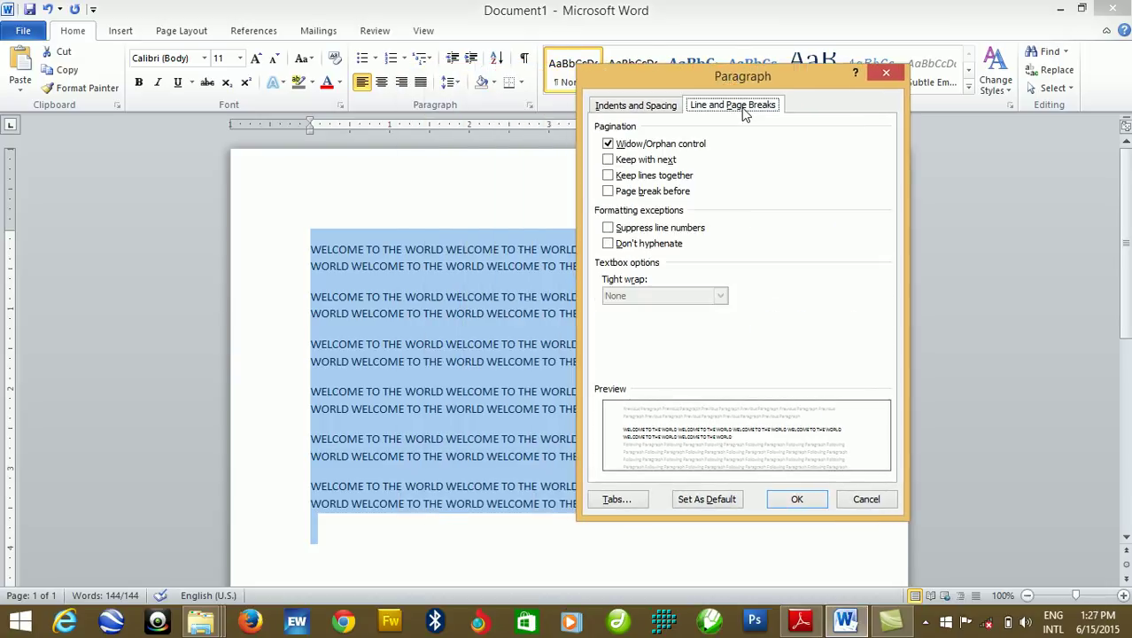
click(672, 108)
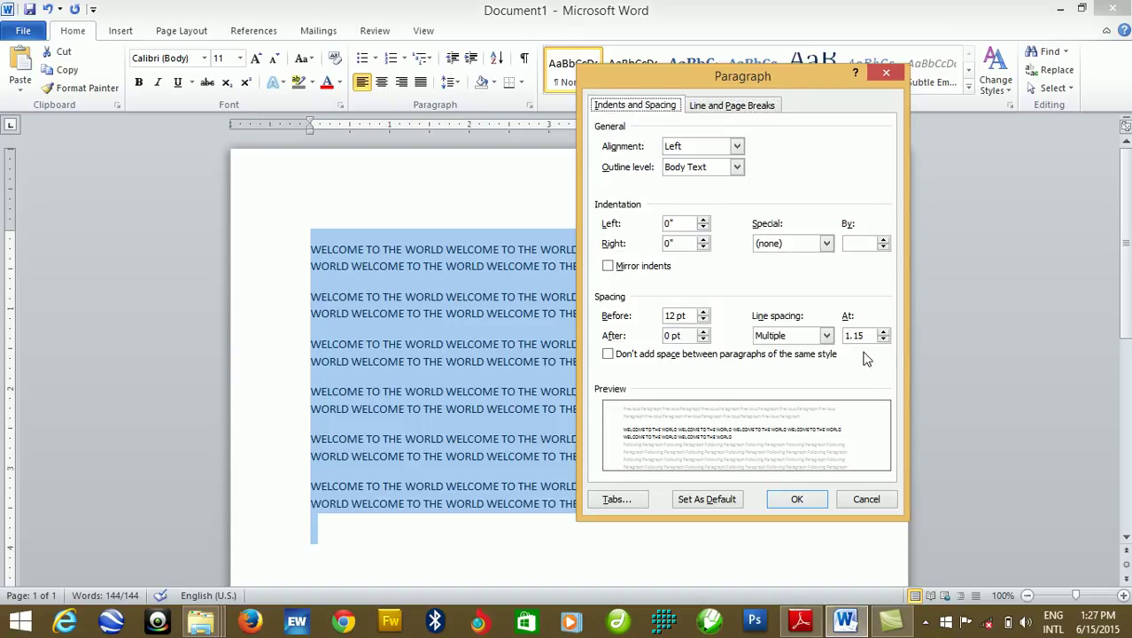
click(884, 332)
click(884, 332)
click(883, 332)
click(884, 332)
click(884, 332)
click(883, 332)
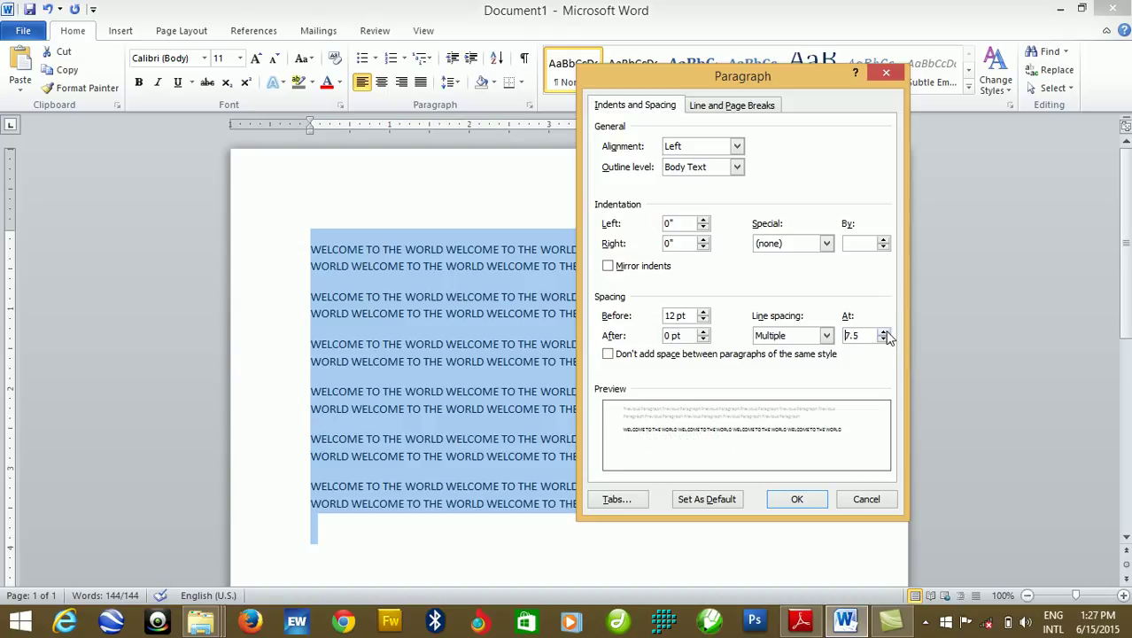
click(796, 499)
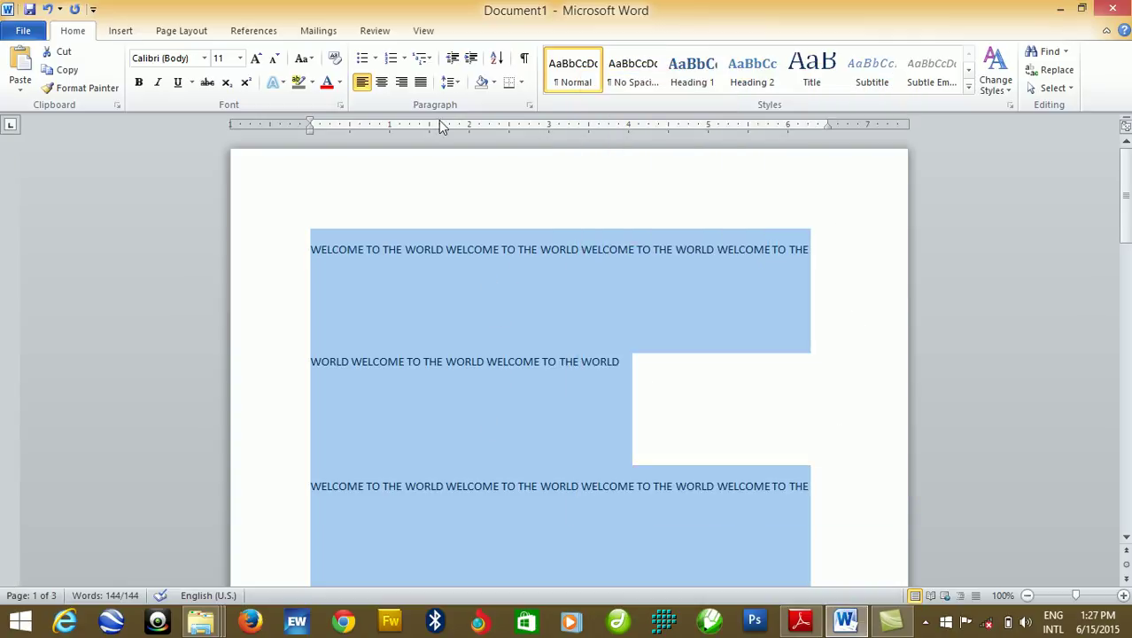
Step: Set the line spacing of the selected paragraphs to 1.15 and deselect the text
click(452, 84)
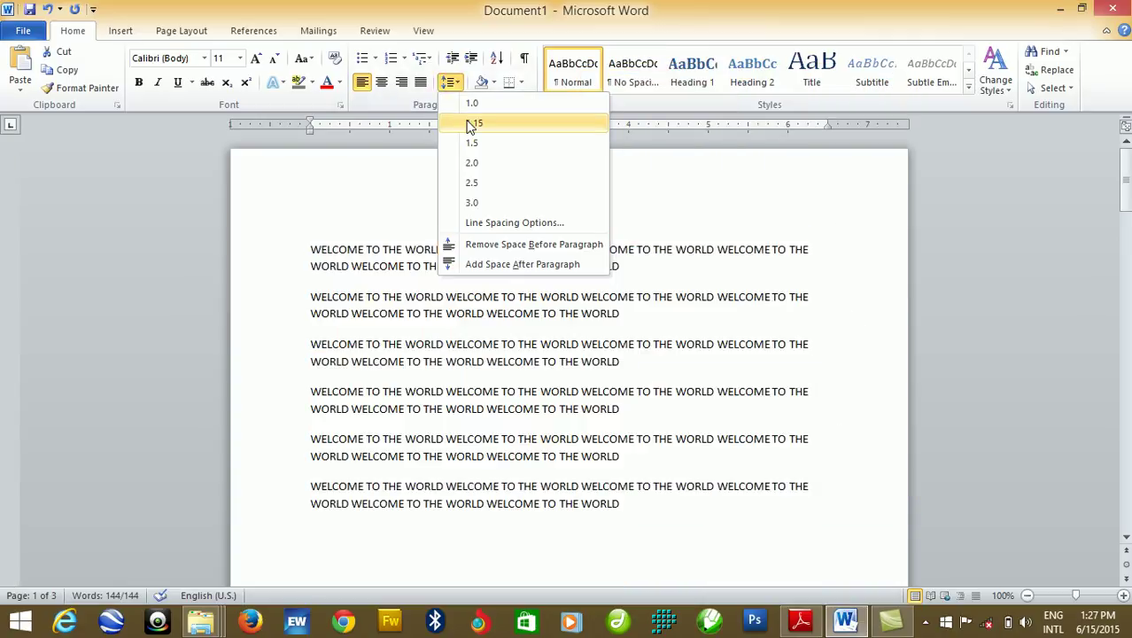
click(470, 125)
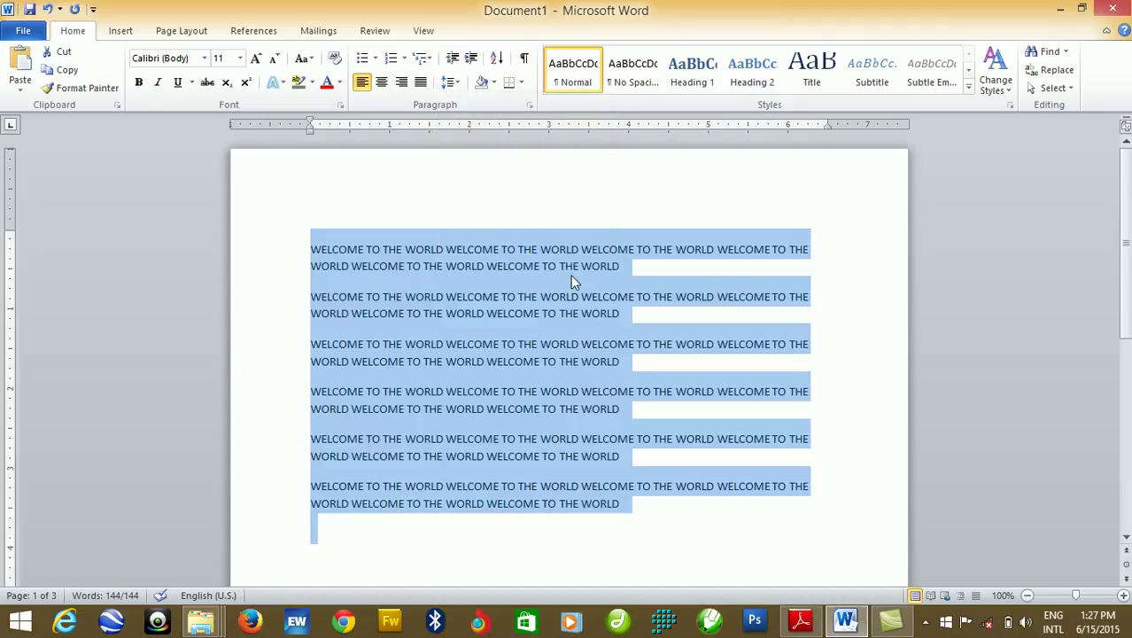
click(347, 530)
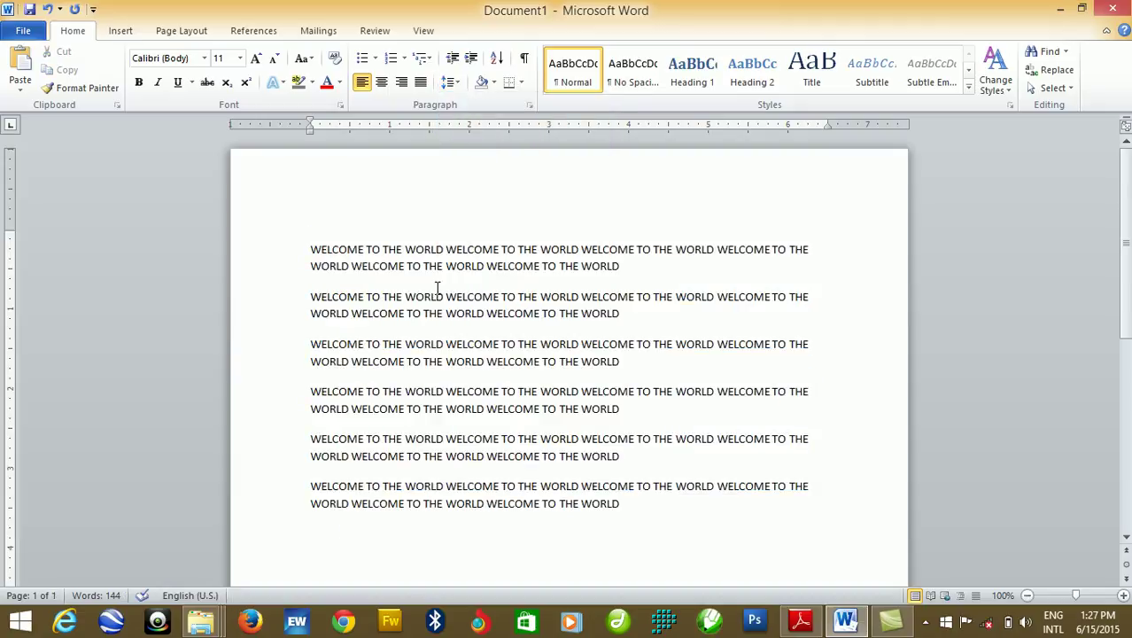
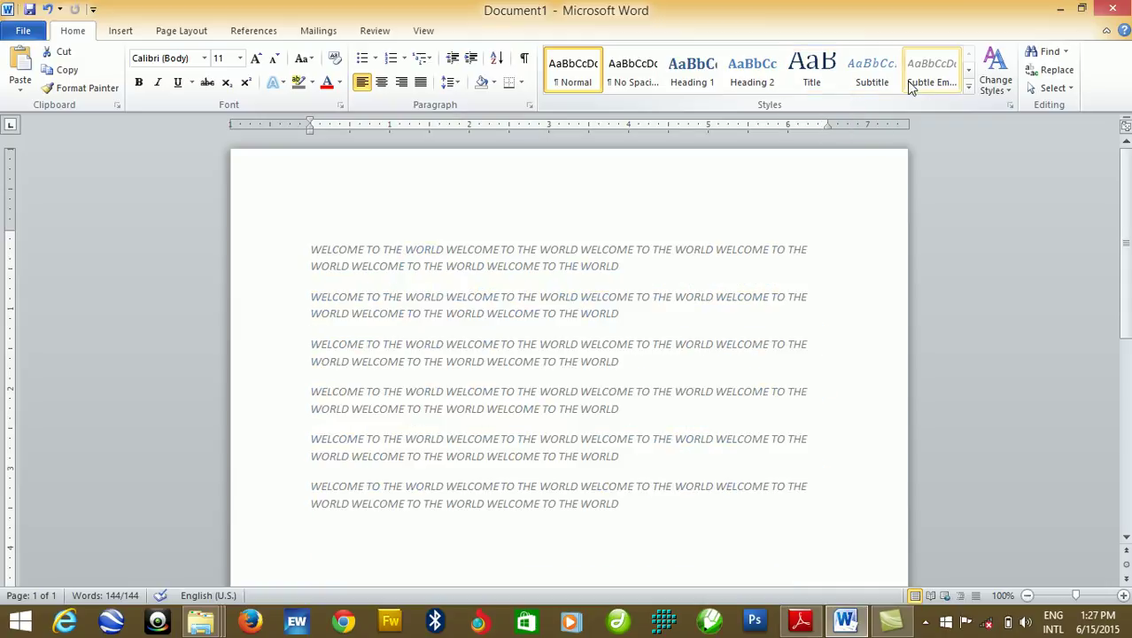
Step: Apply the Normal style to all the WELCOME TO THE WORLD paragraphs and view the Change Styles options
click(969, 90)
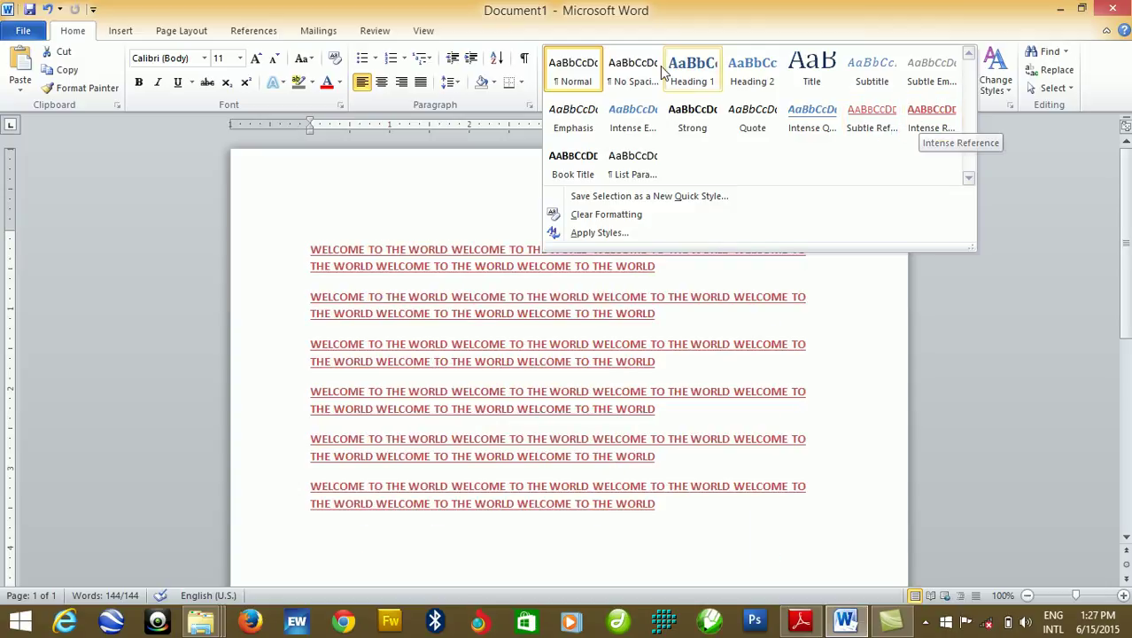
click(582, 81)
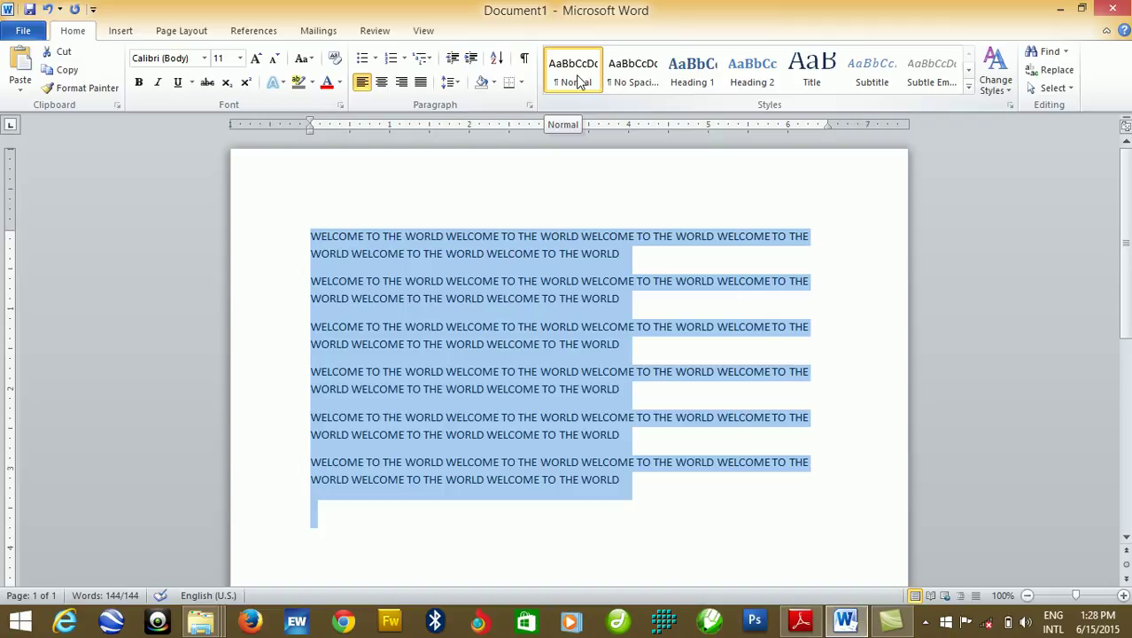
click(1004, 91)
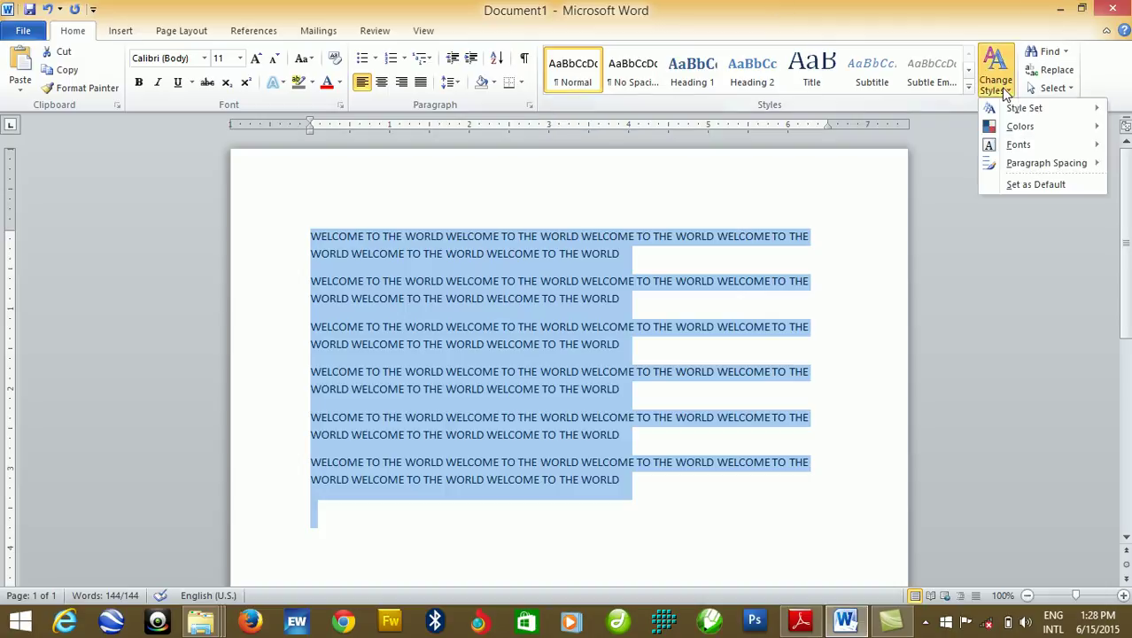
click(1004, 91)
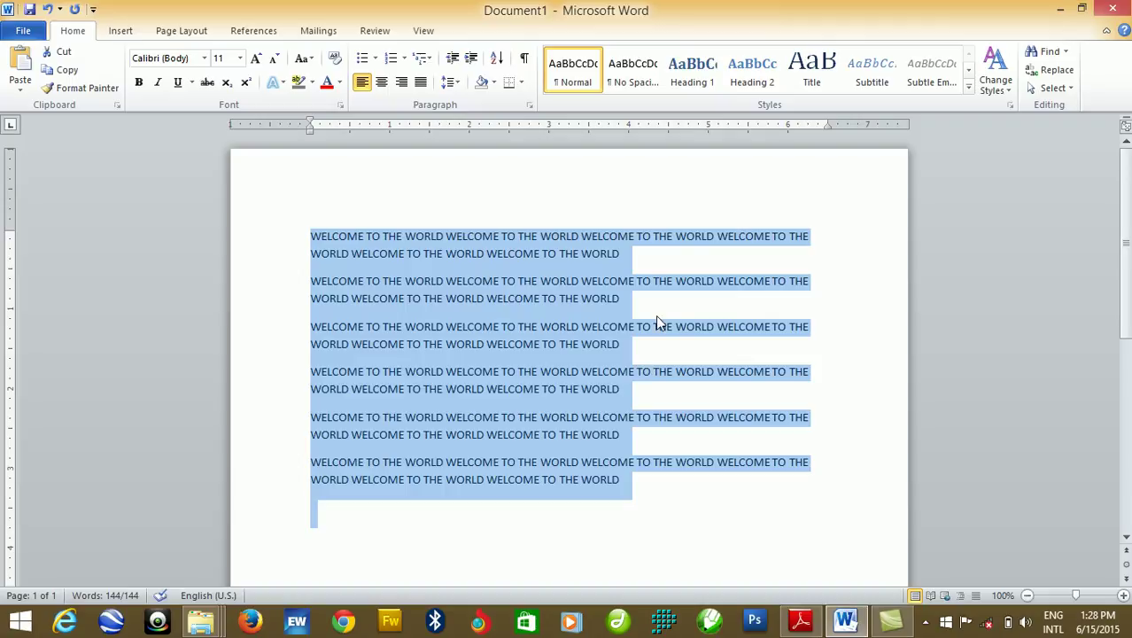
Step: Search the document for WELCOM
click(1067, 54)
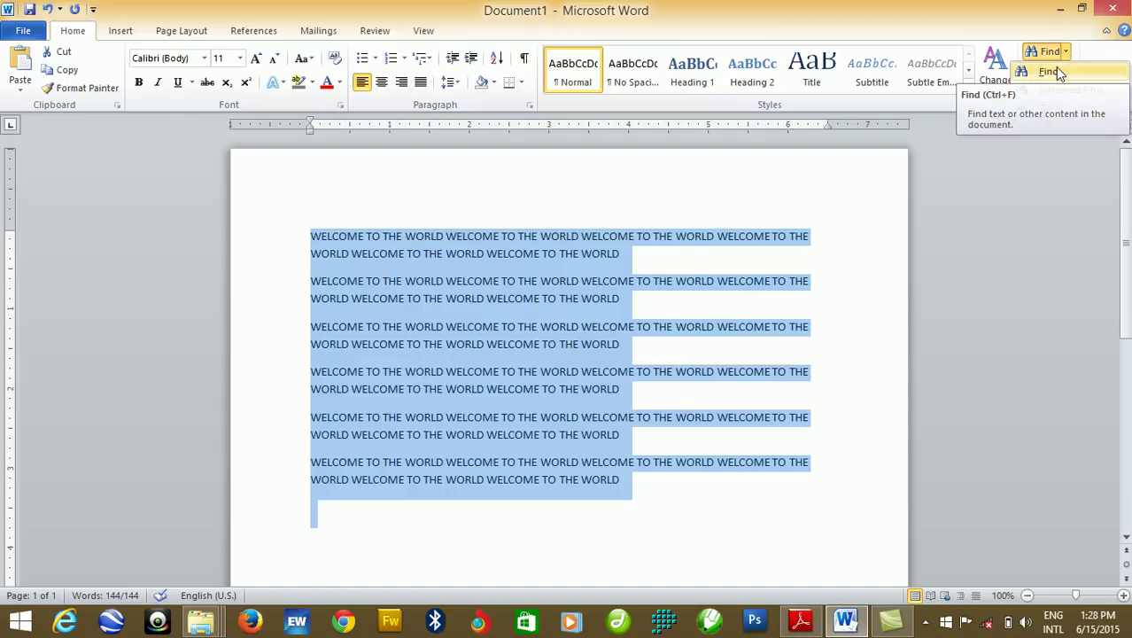
click(1056, 71)
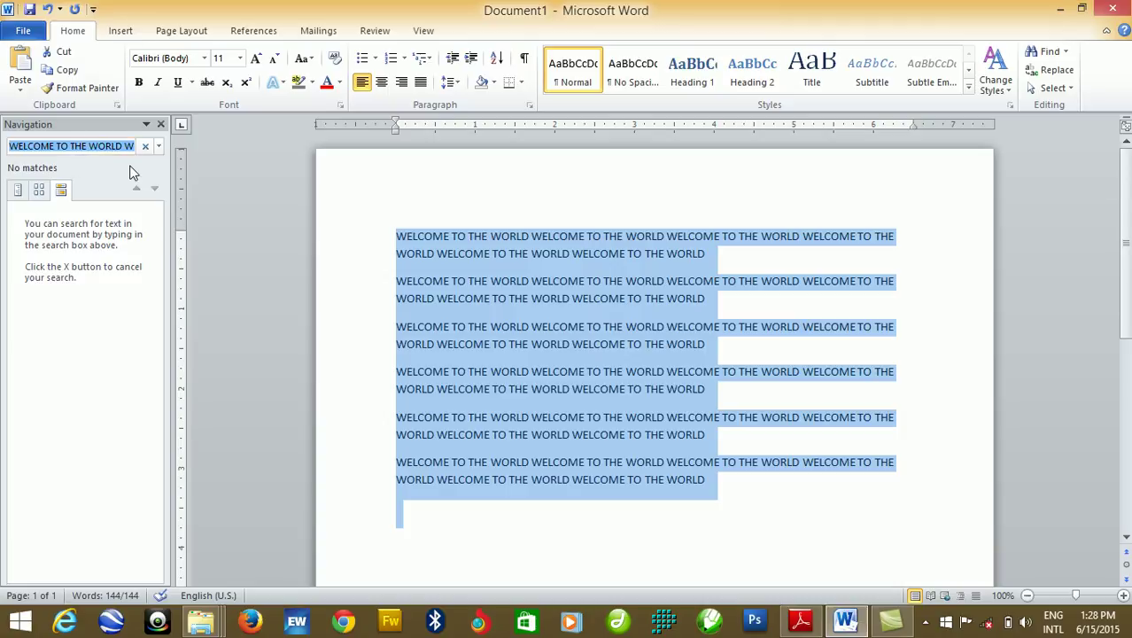
key(BackSpace)
text(WELCOM)
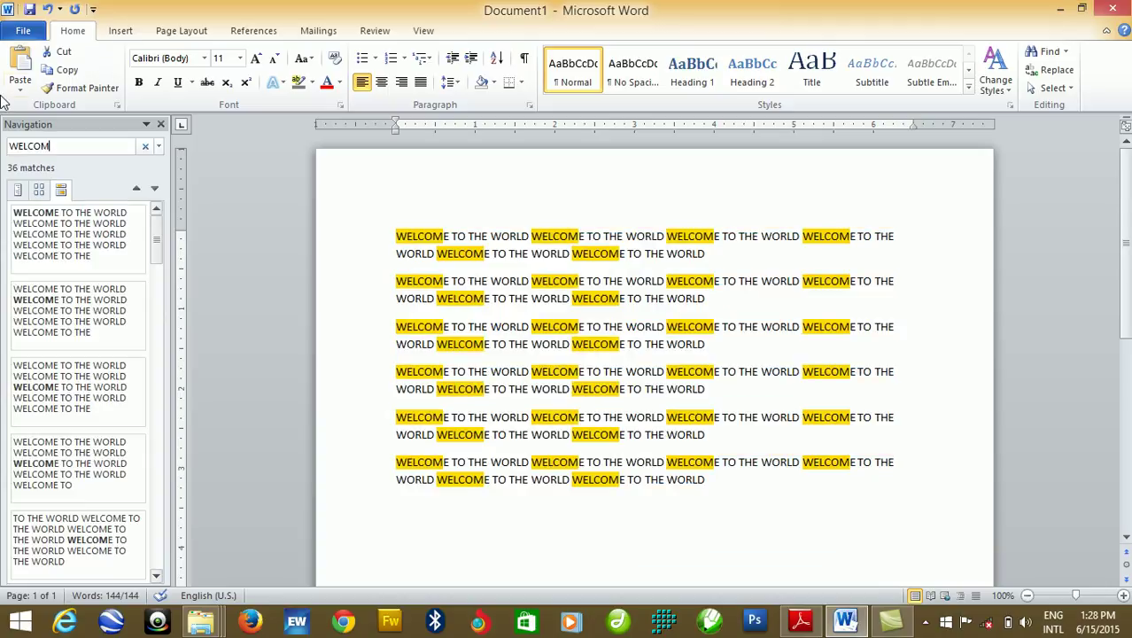
click(125, 257)
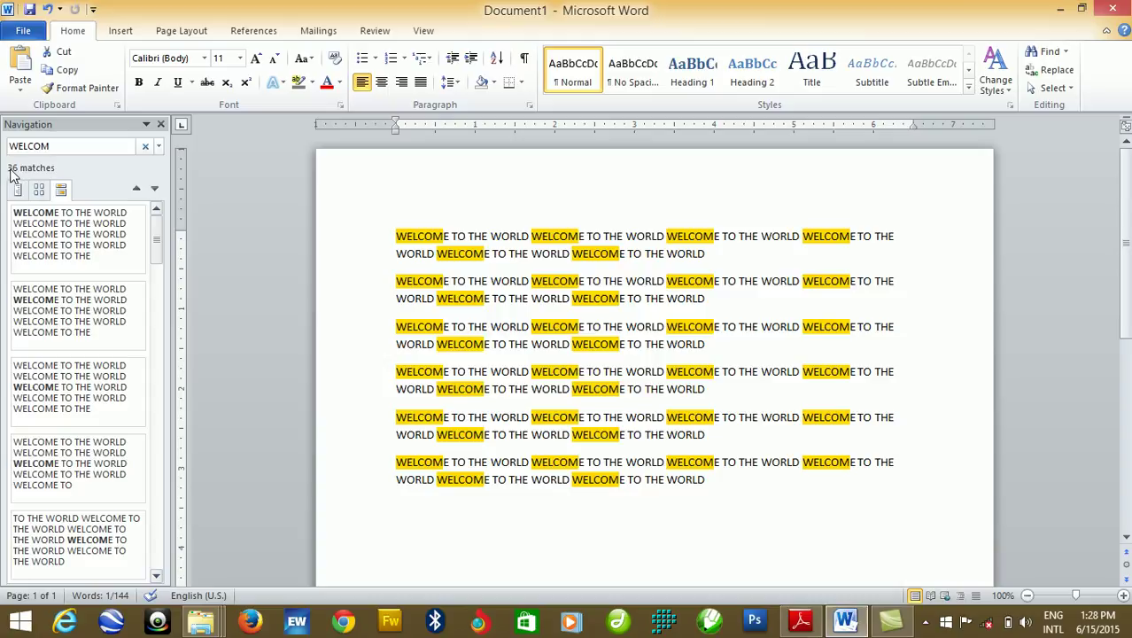
Step: Replace the search term with THE to find that word in the document
text(E)
key(BackSpace)
key(BackSpace)
key(BackSpace)
key(BackSpace)
key(BackSpace)
key(BackSpace)
key(BackSpace)
text(THE)
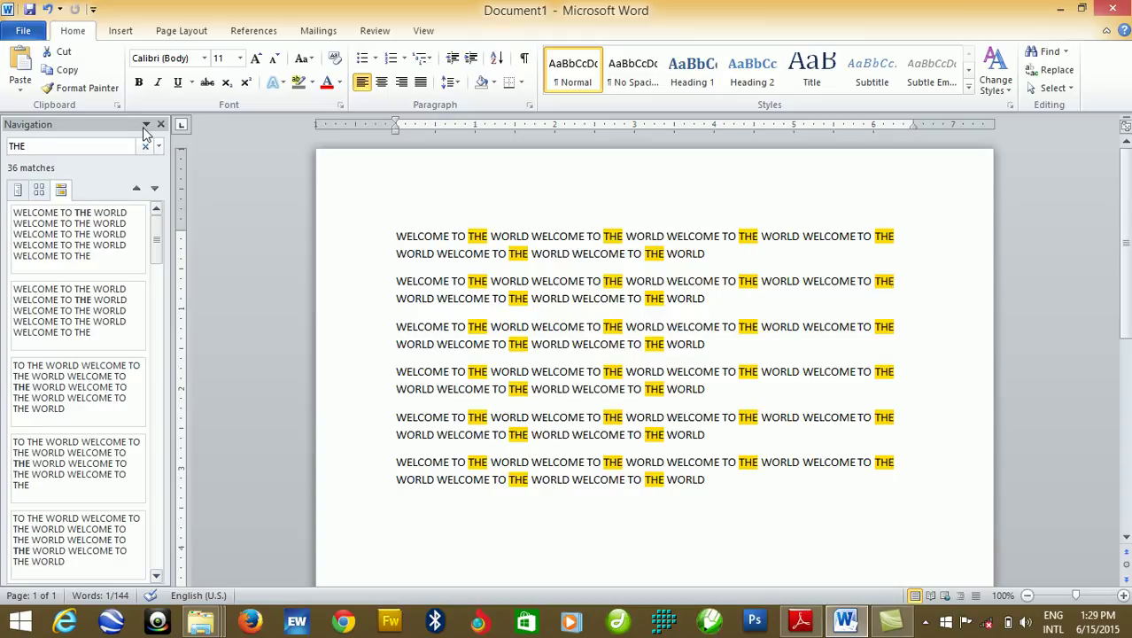
Step: Step backward and forward through the matches for THE and close the search results
click(137, 191)
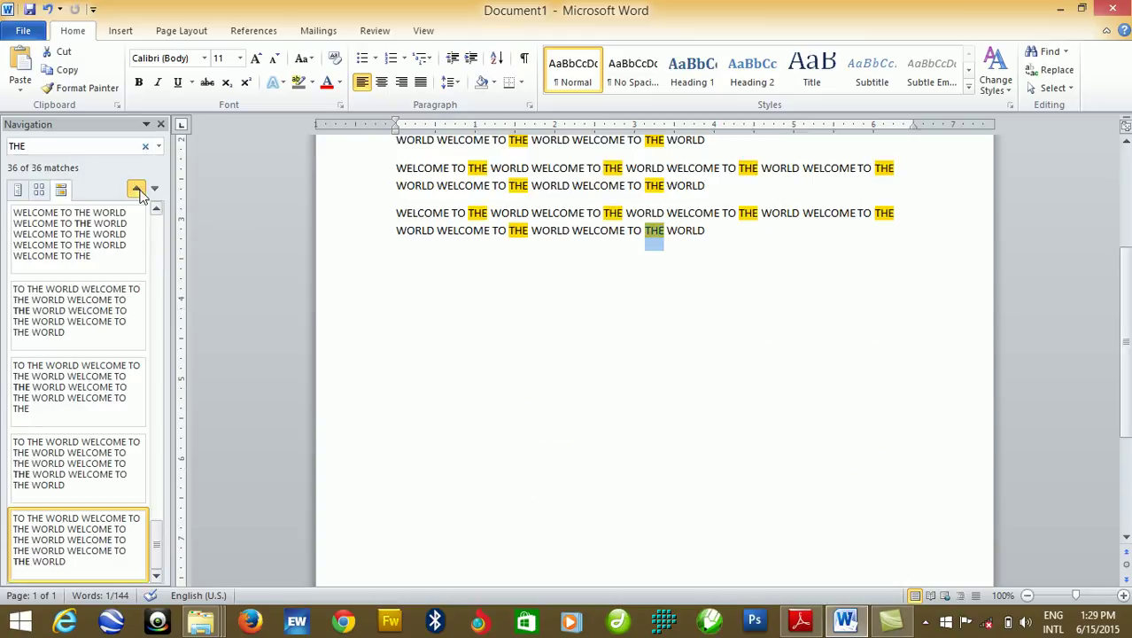
click(137, 191)
click(154, 191)
click(154, 192)
click(155, 193)
click(154, 192)
click(154, 192)
click(154, 193)
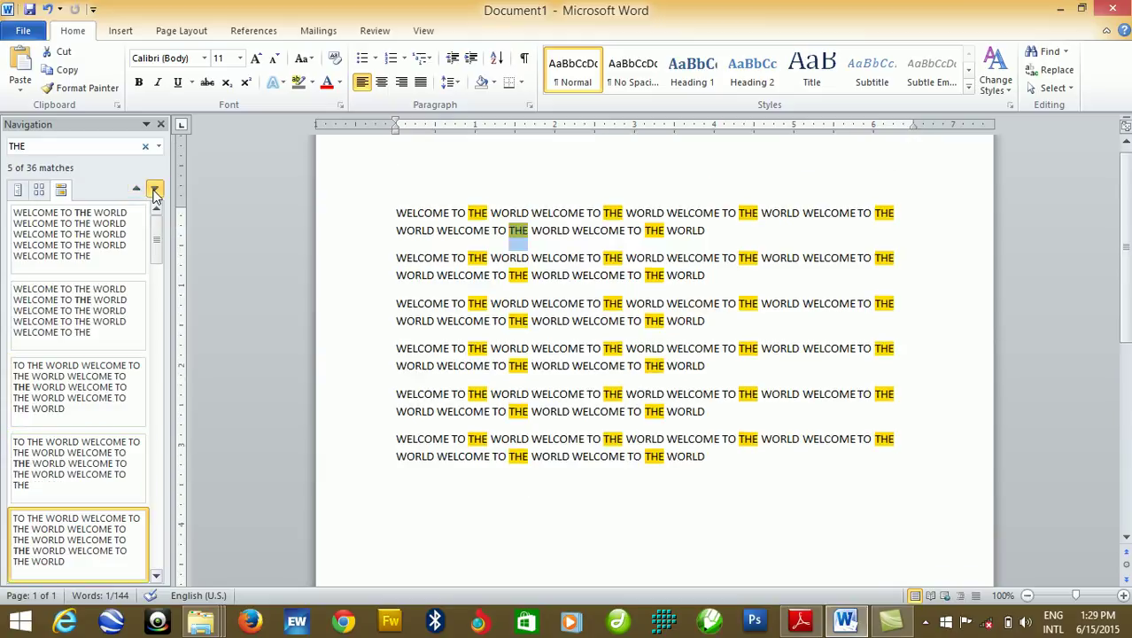
click(154, 192)
click(154, 192)
click(155, 192)
click(155, 192)
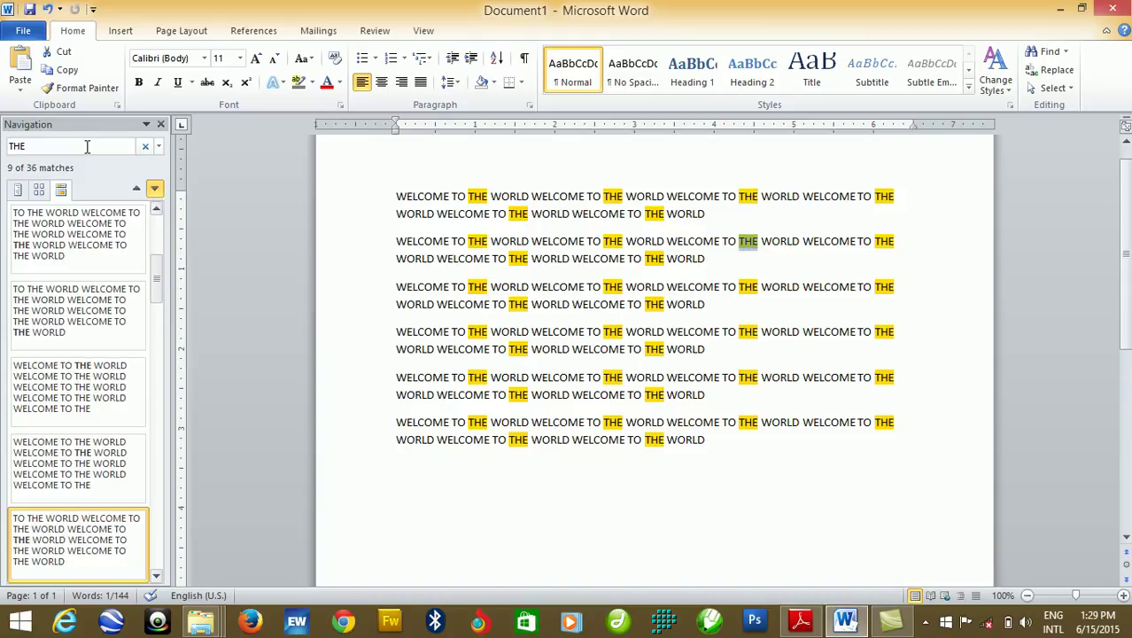
click(160, 125)
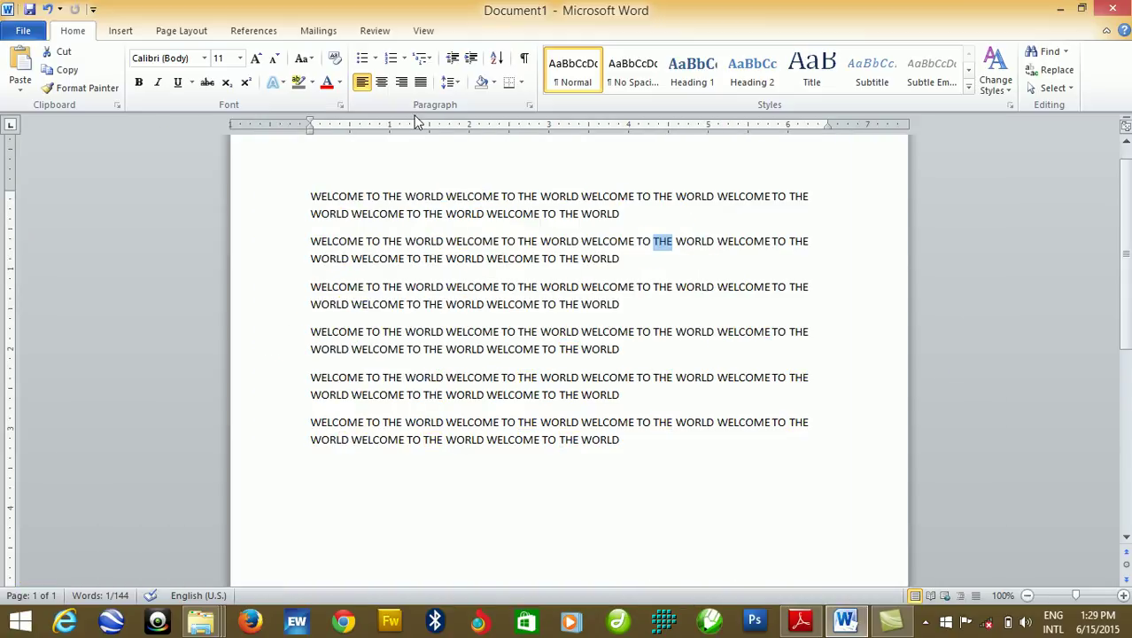
Step: View the Go To options for jumping to a page and close the dialog
click(1066, 51)
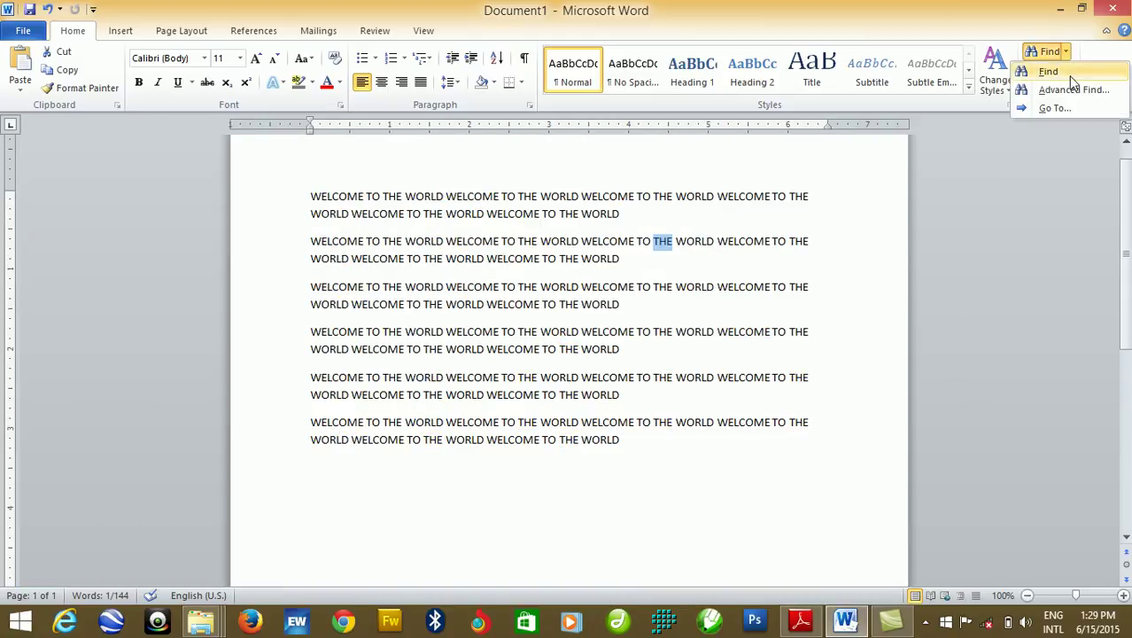
click(1053, 107)
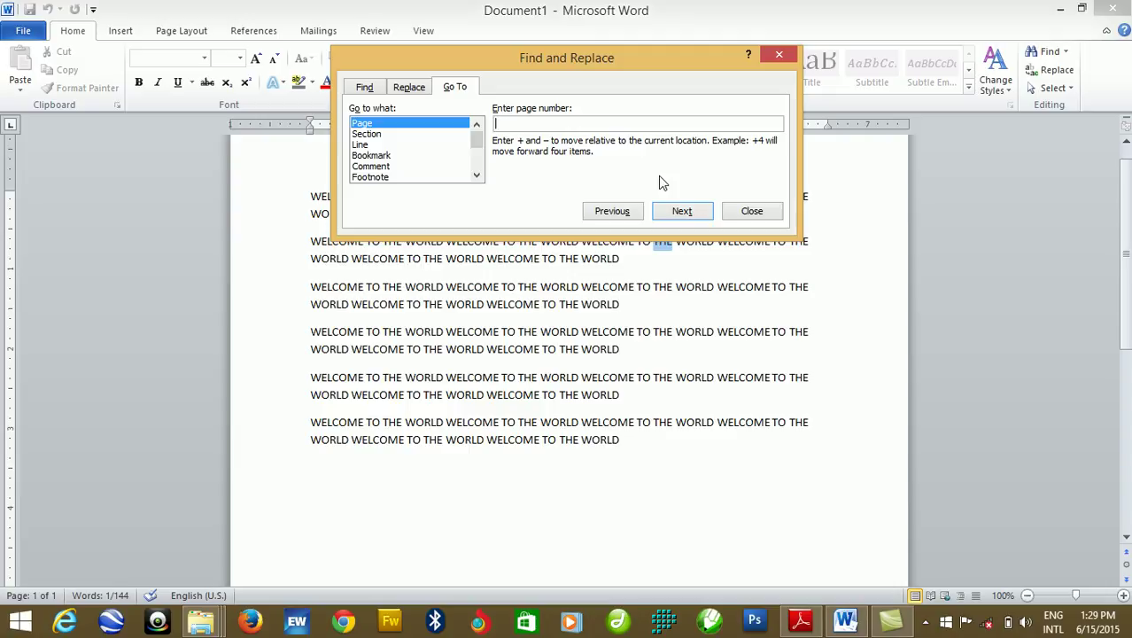
click(787, 54)
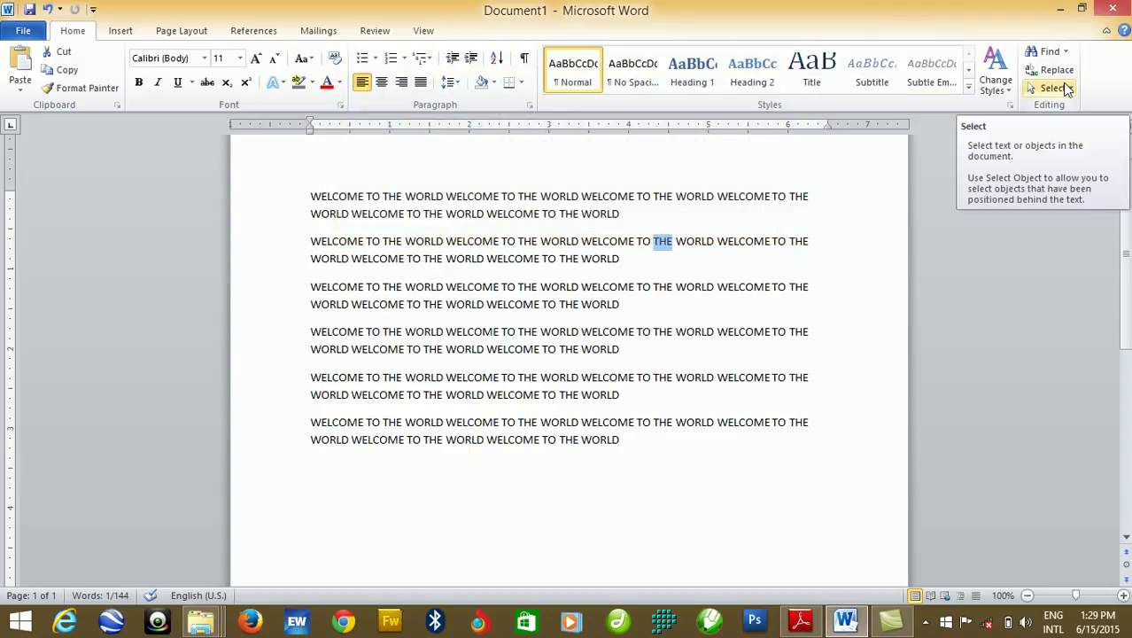
Step: Set up a replacement of THE with WE and find the next occurrence of THE
click(1054, 70)
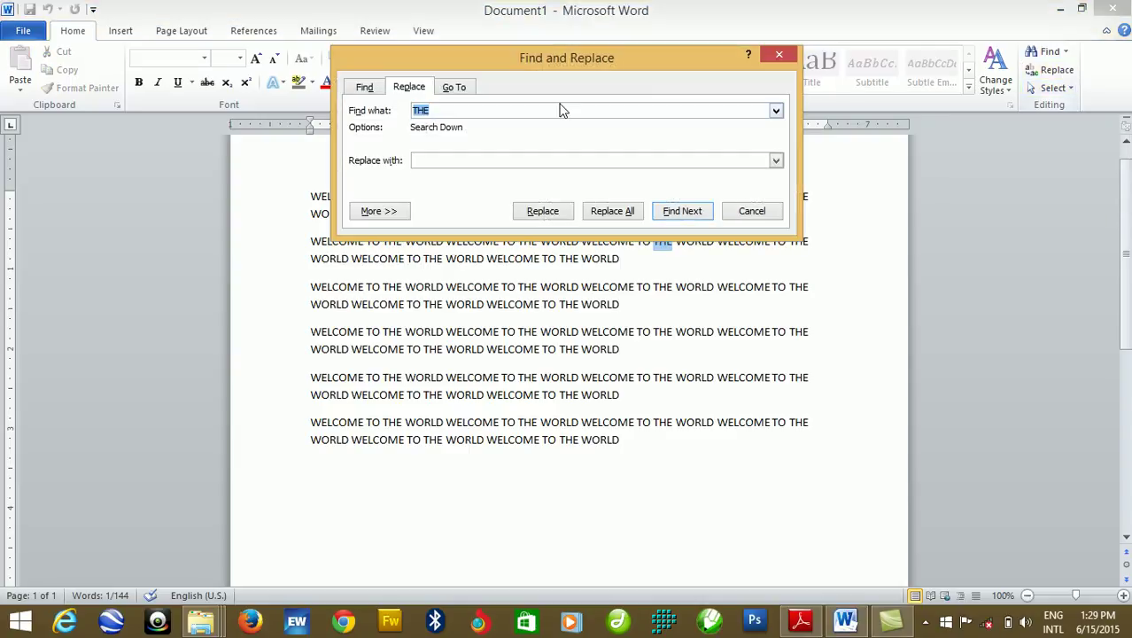
drag(500, 62, 812, 153)
click(757, 254)
text(WE)
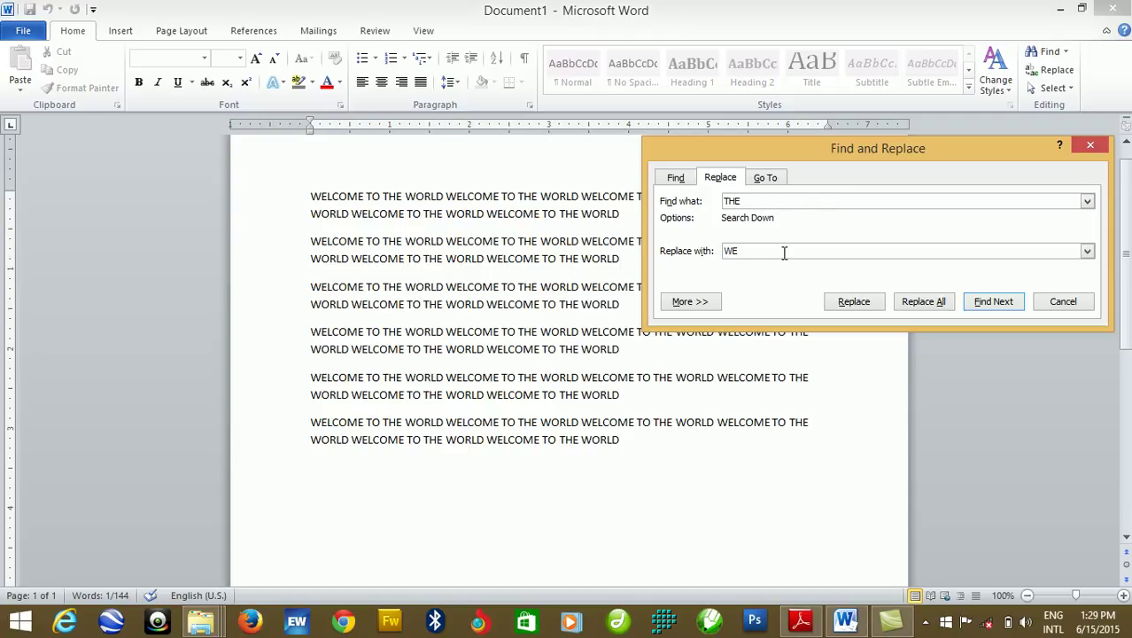
click(1003, 304)
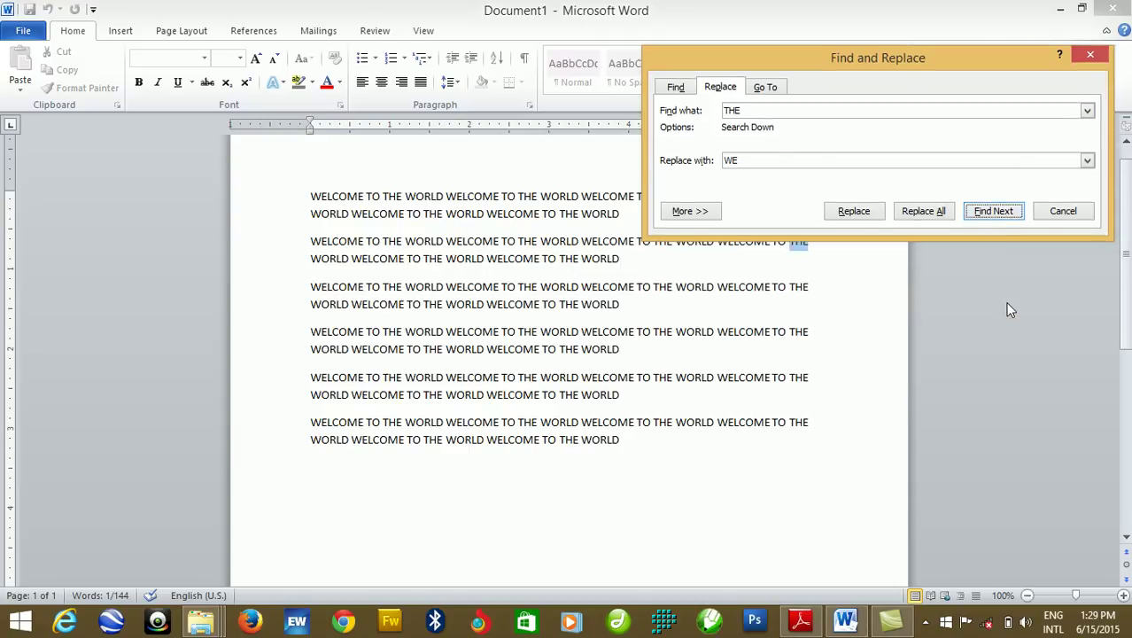
Step: Replace the found THE with WE and replace all the other occurrences throughout the document, continuing from its beginning
drag(868, 67, 767, 348)
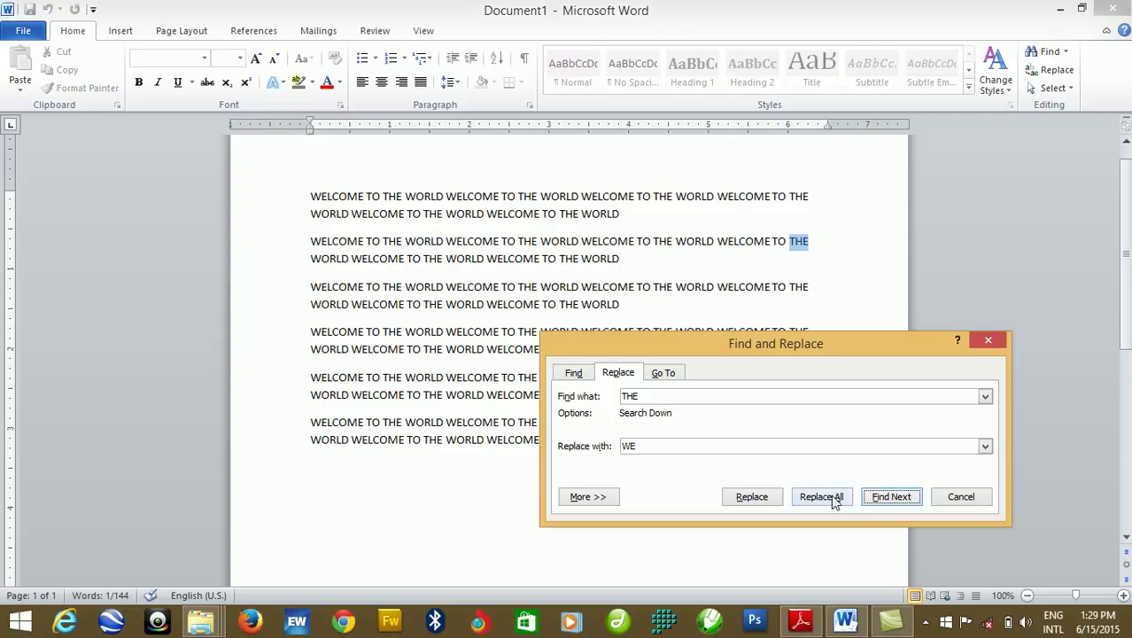
click(767, 500)
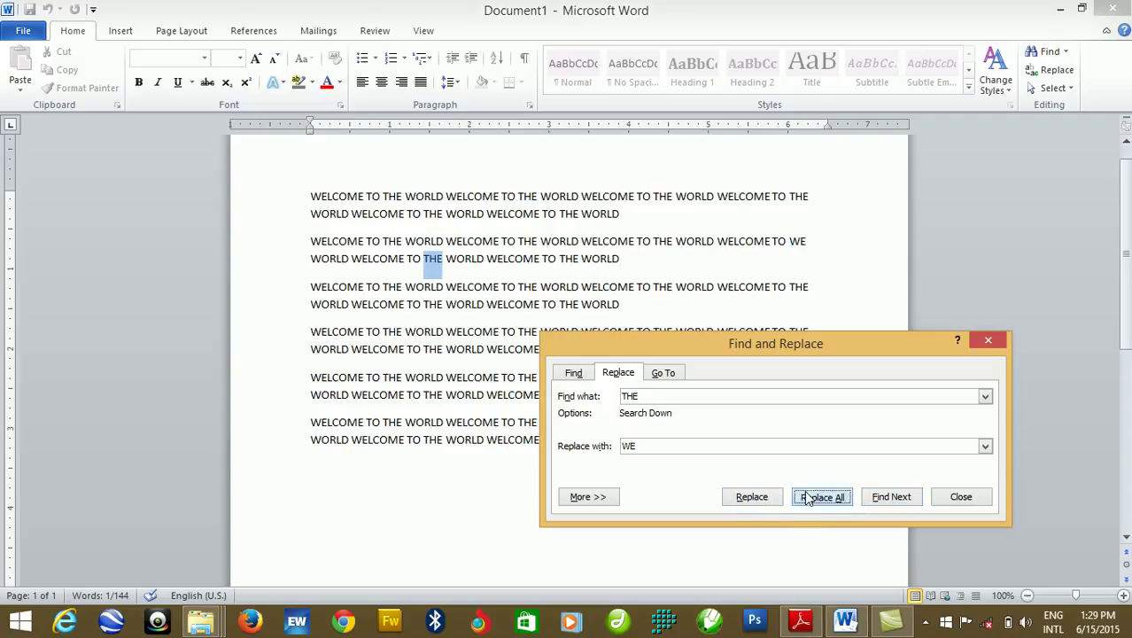
click(807, 498)
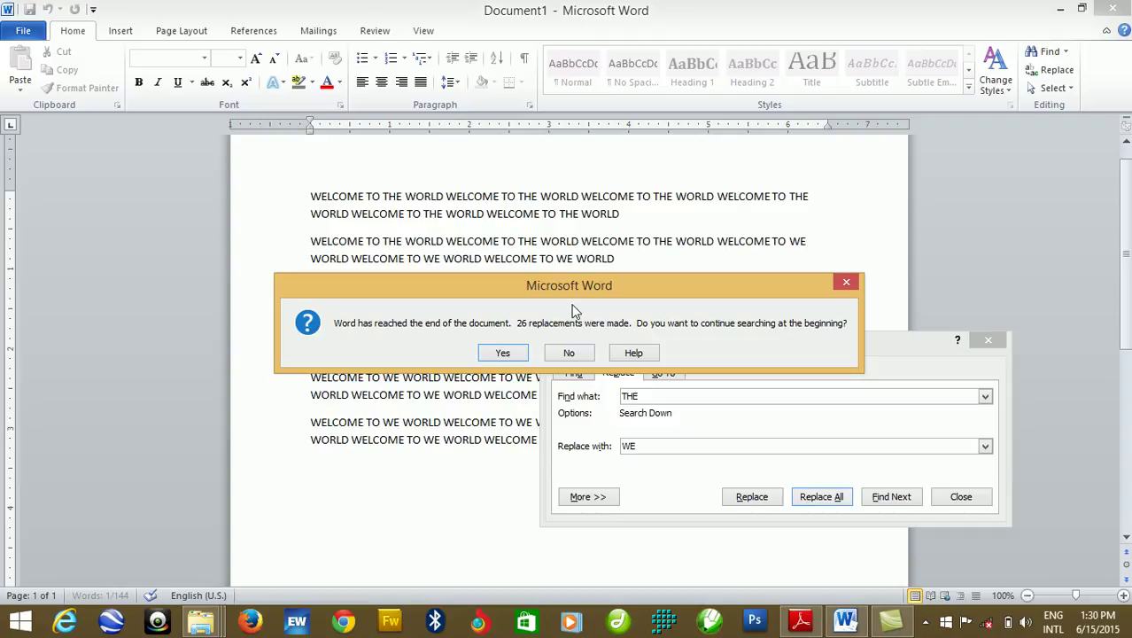
click(506, 354)
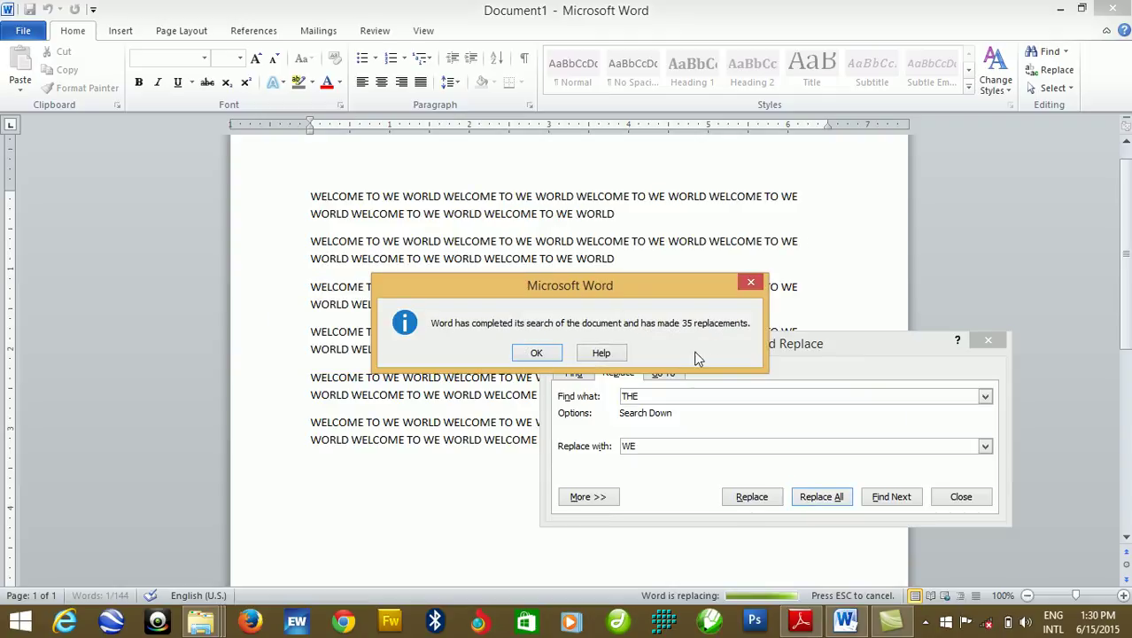
click(536, 353)
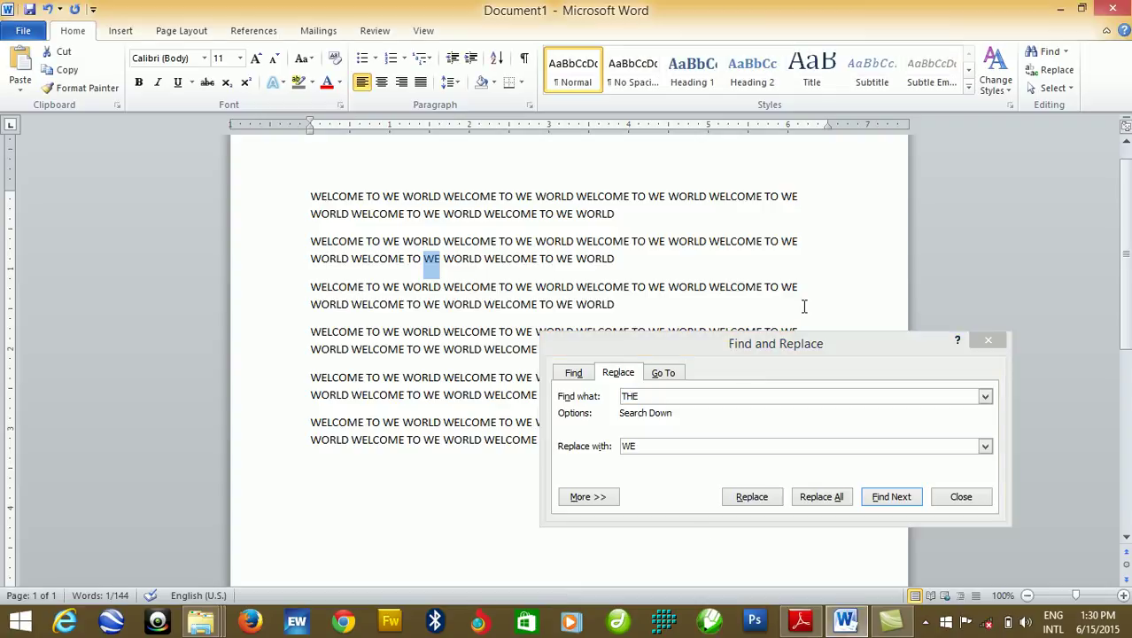
Step: Replace every WE in the document with THE, continuing from the beginning, and close Find and Replace
click(651, 393)
text(WE)
key(Tab)
text(TH)
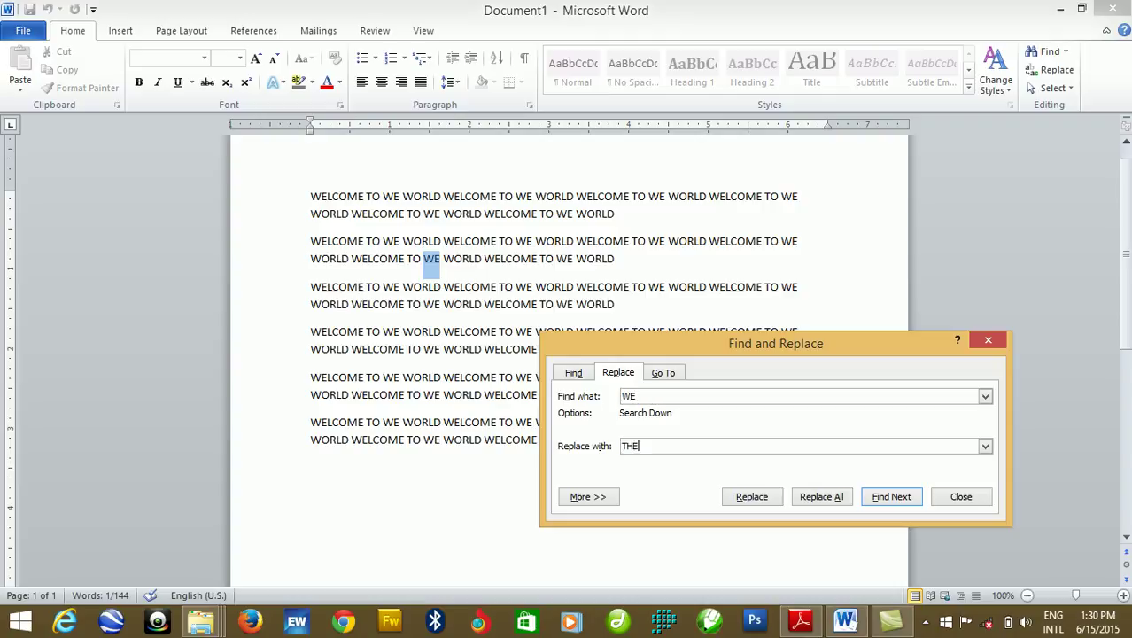
click(824, 500)
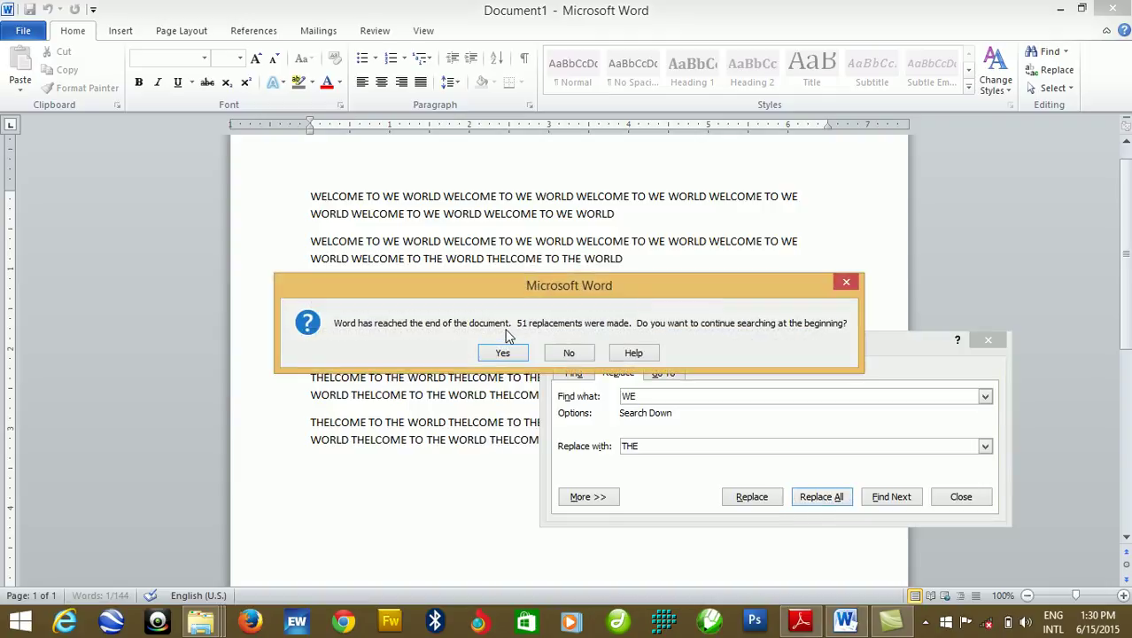
key(Return)
key(Return)
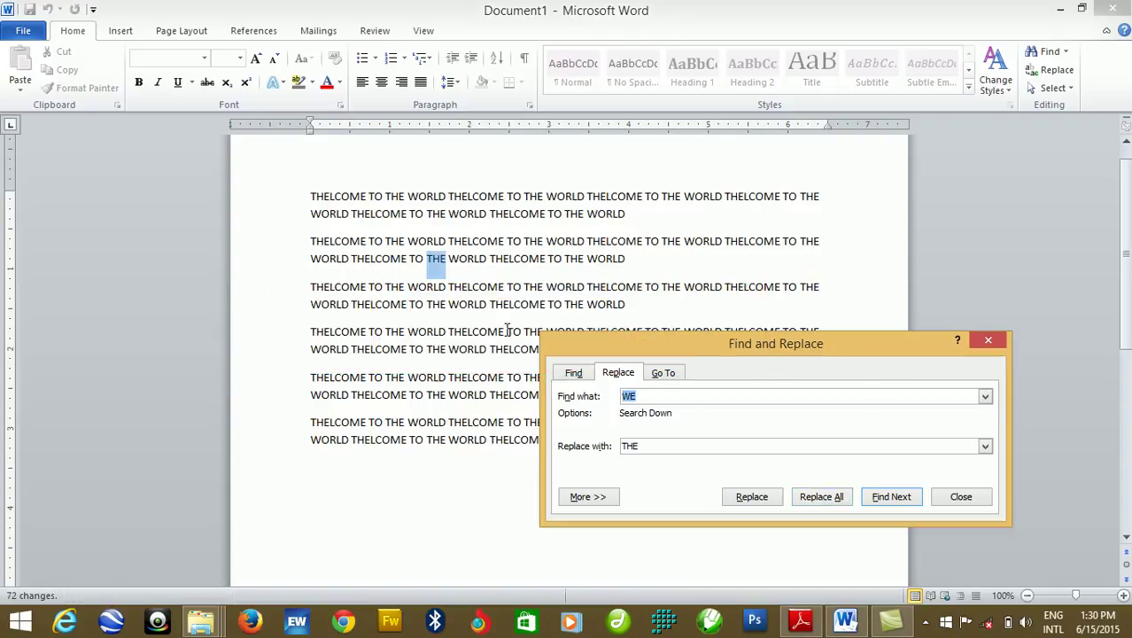
click(987, 342)
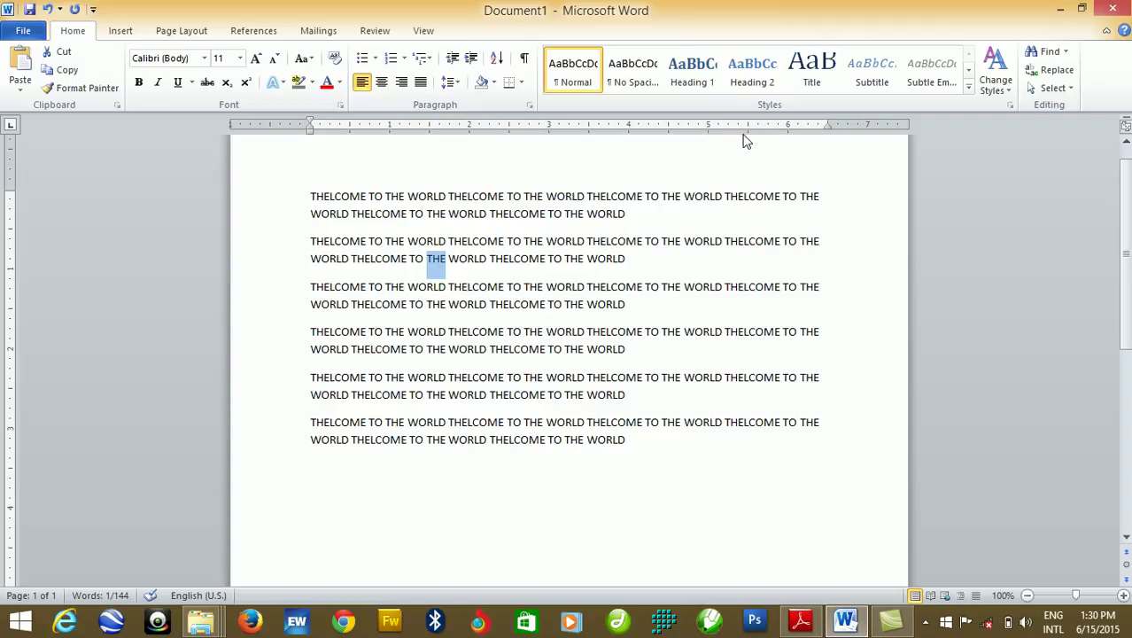
click(925, 625)
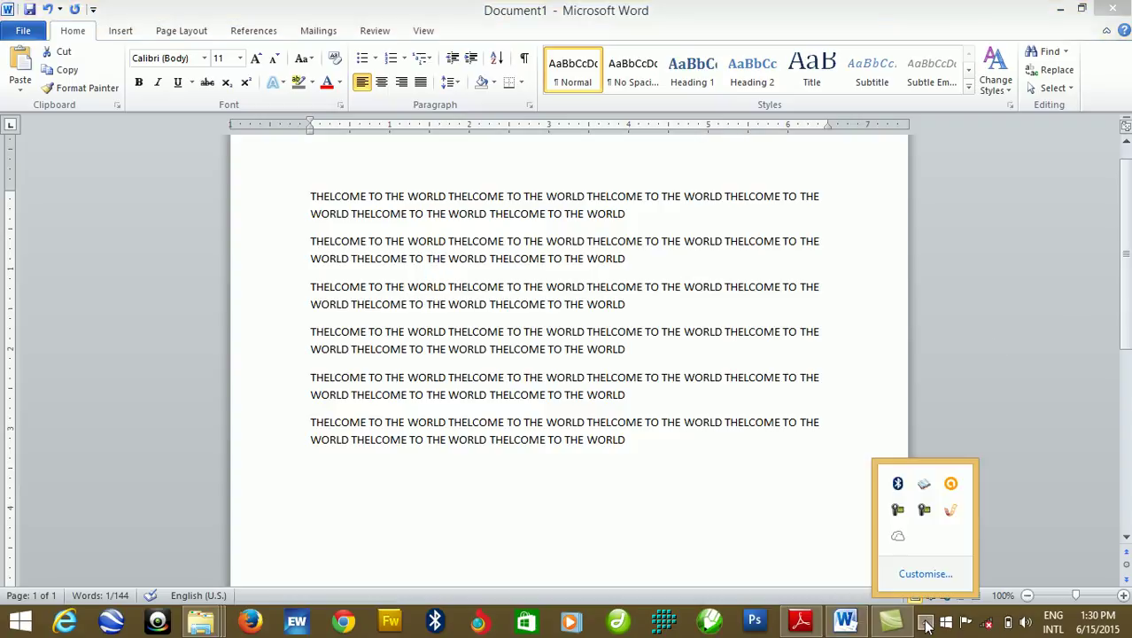